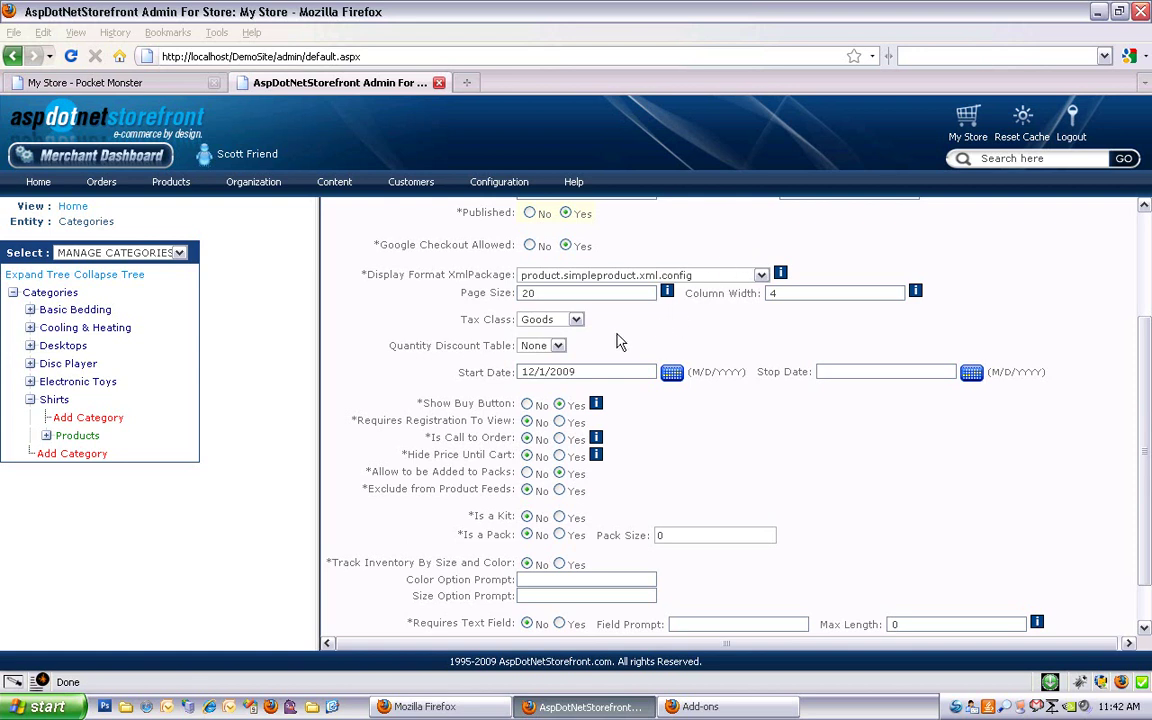
Step: Check the Start Date (12/1/2009) and the empty Stop Date, leaving both unchanged
scroll(618, 345, "down", 1)
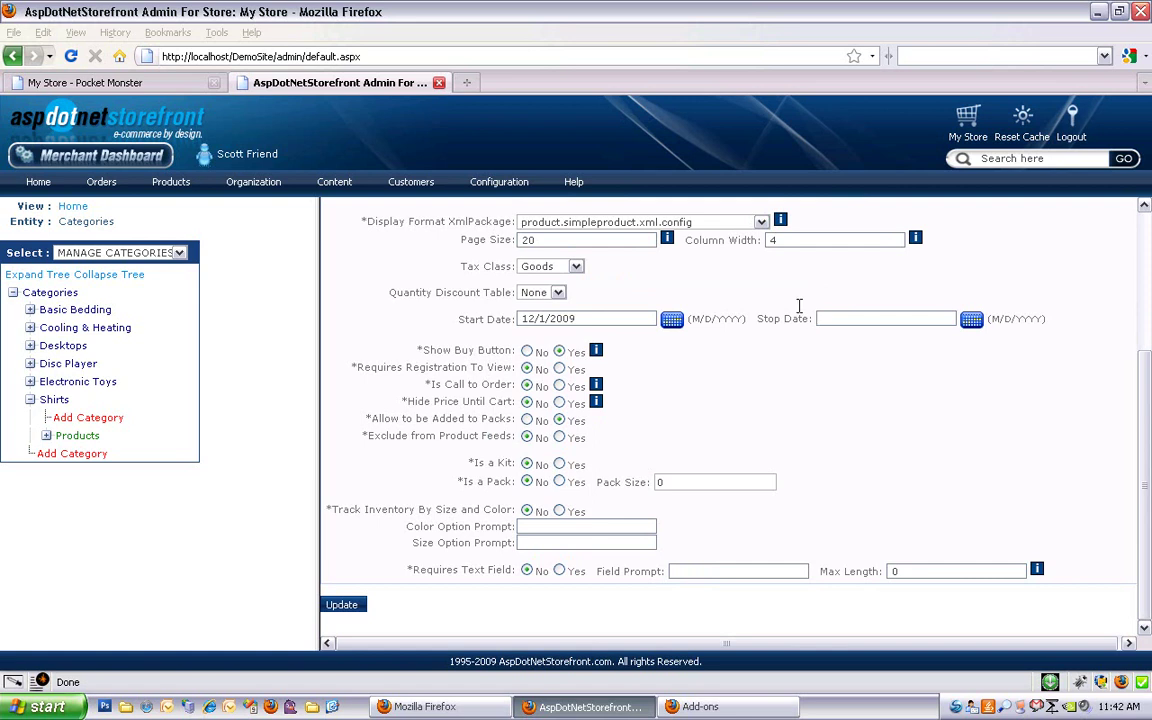
scroll(787, 313, "up", 1)
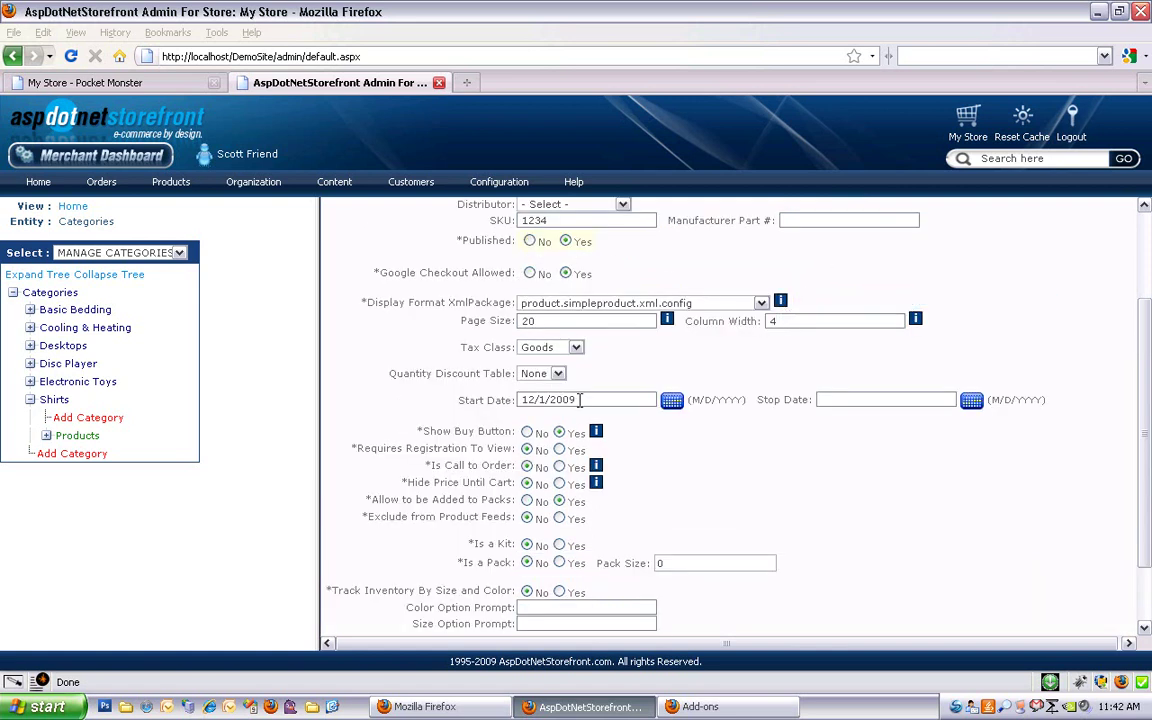
left_click_drag(579, 400, 470, 362)
left_click(599, 401)
left_click(846, 400)
scroll(753, 424, "down", 2)
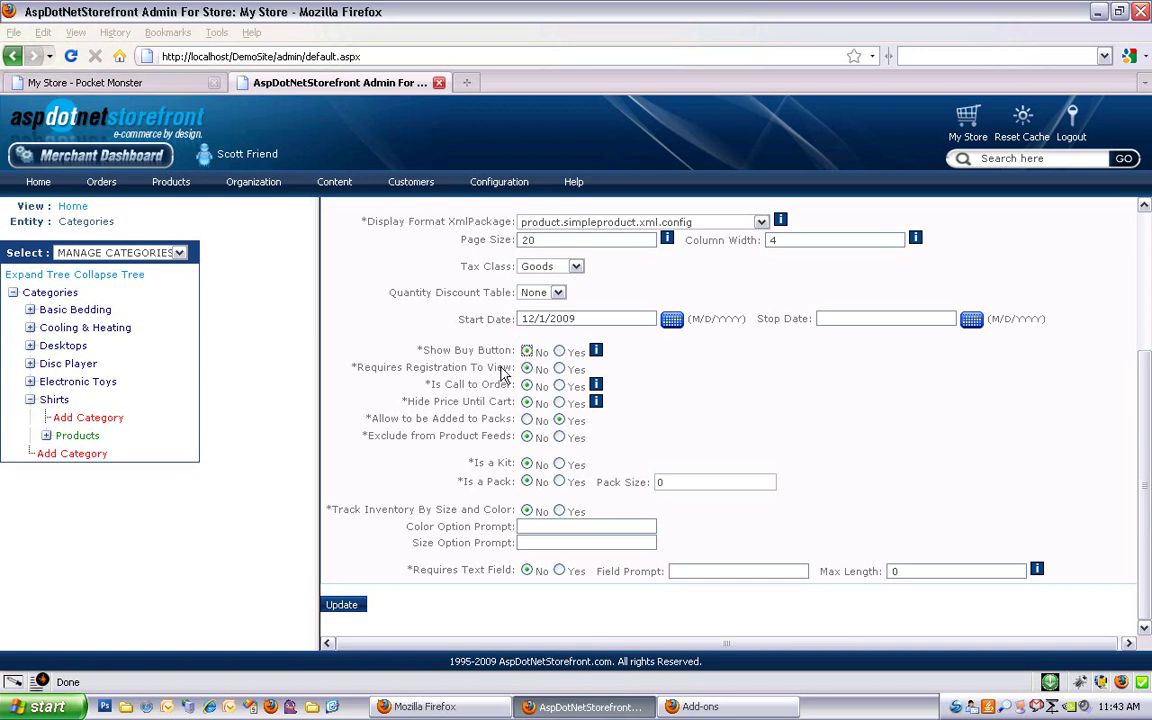
Step: Save with the buy button hidden, reload the storefront page, then set Show Buy Button to Yes
left_click(340, 604)
left_click(137, 82)
left_click(71, 56)
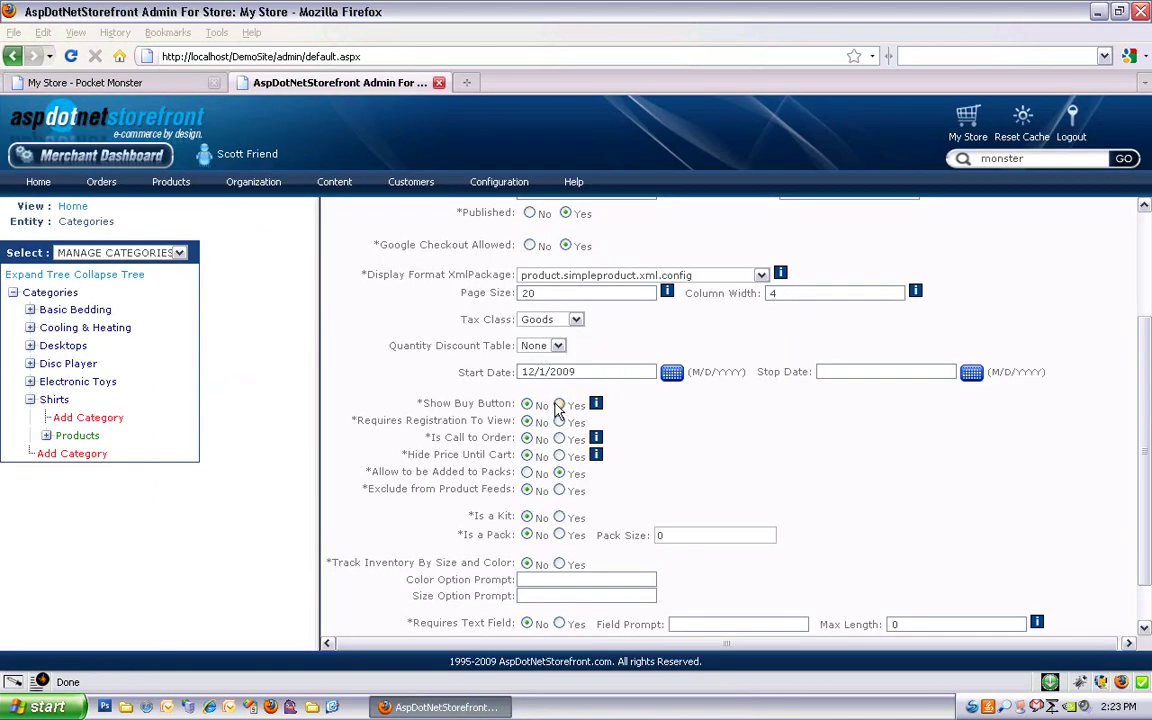
left_click(559, 405)
Step: Set Is Call to Order to Yes, save, and reload the storefront to show CALL TO ORDER
left_click(559, 439)
scroll(561, 447, "down", 1)
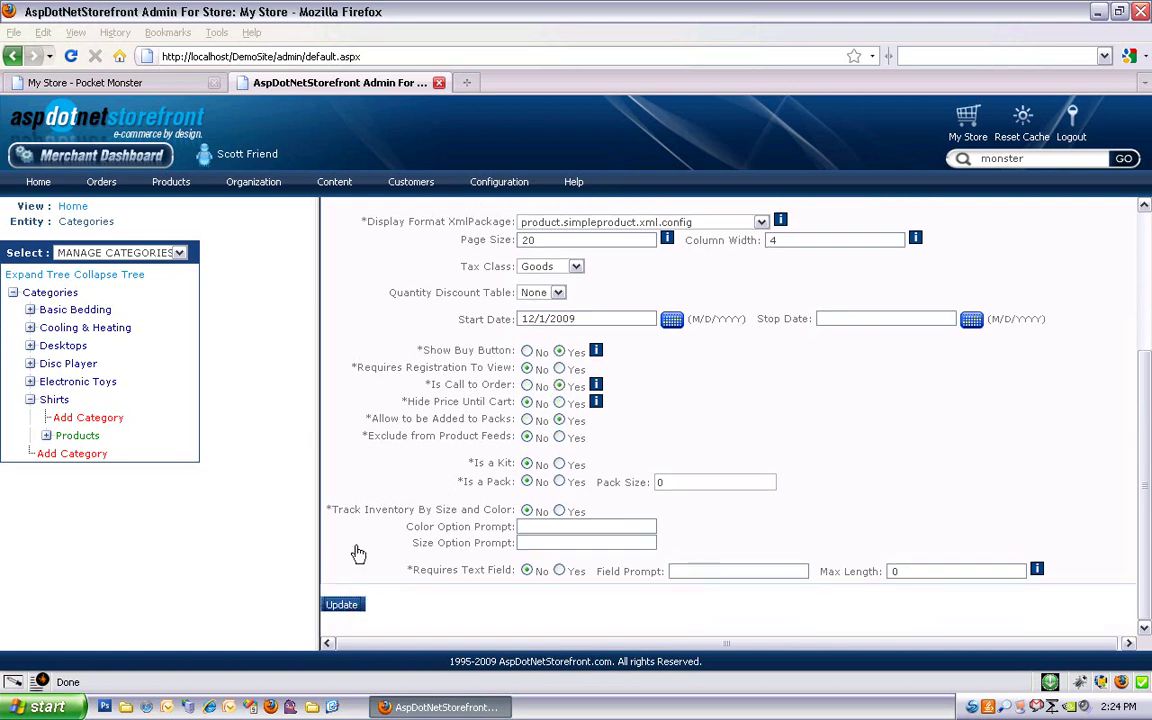
left_click(341, 604)
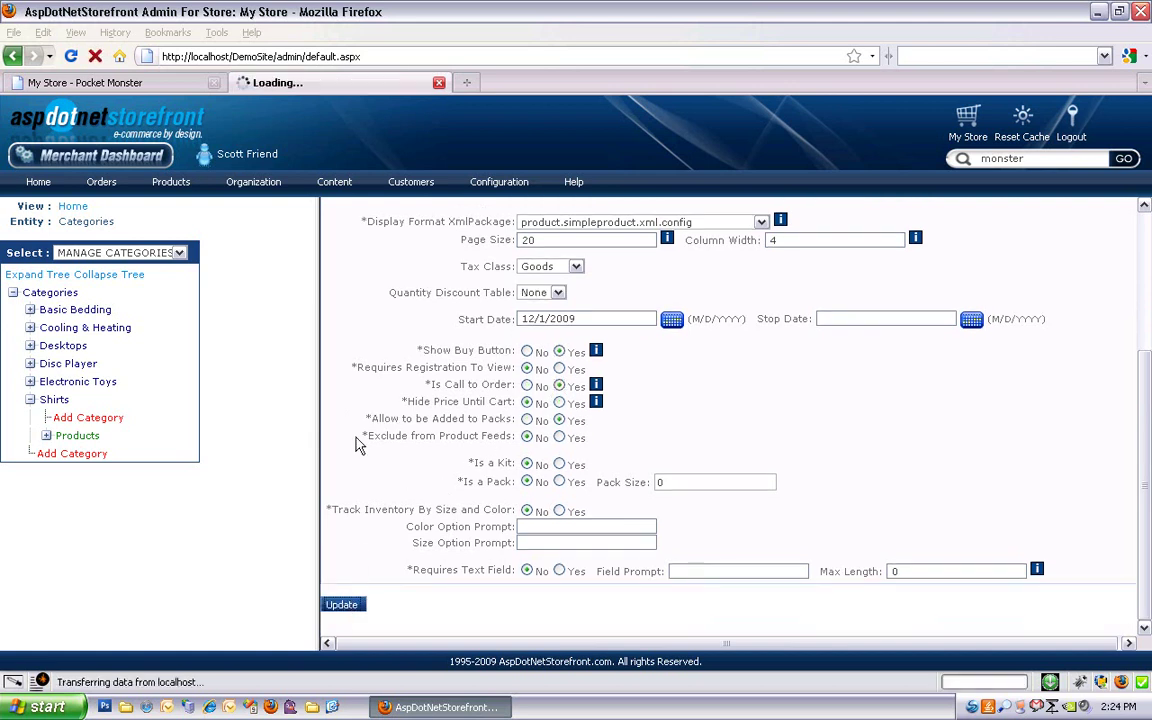
left_click(180, 84)
left_click(70, 56)
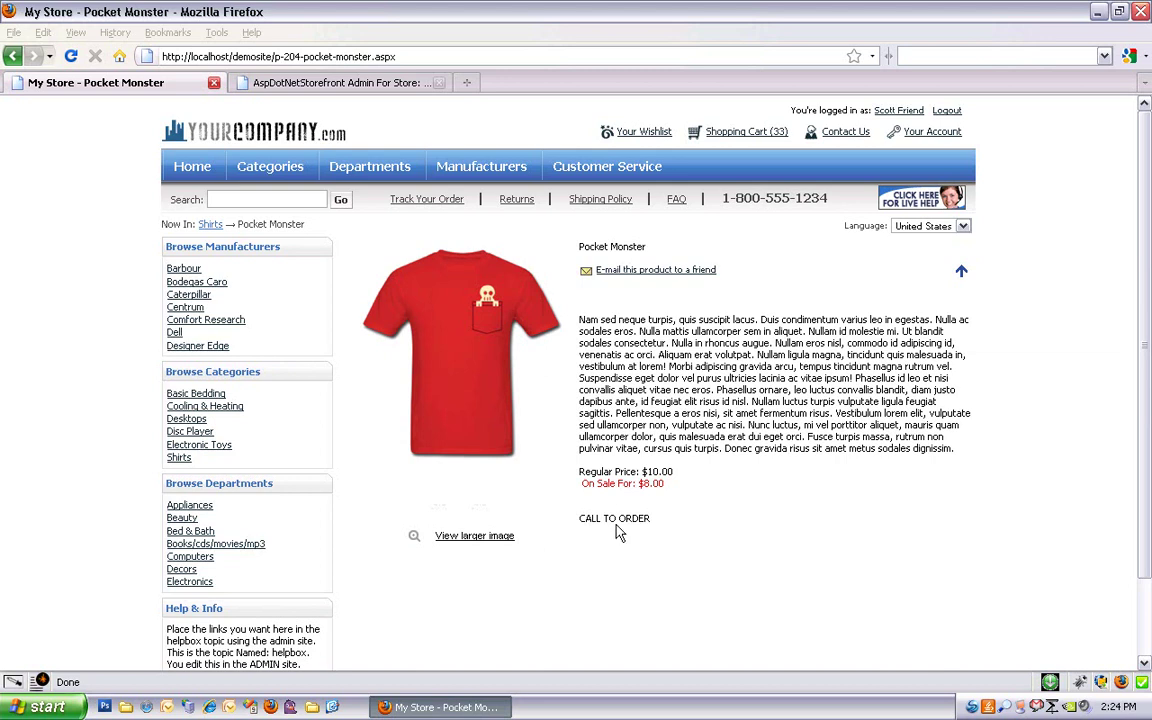
Step: Back in the admin product editor, set Is Call to Order to No
left_click(337, 84)
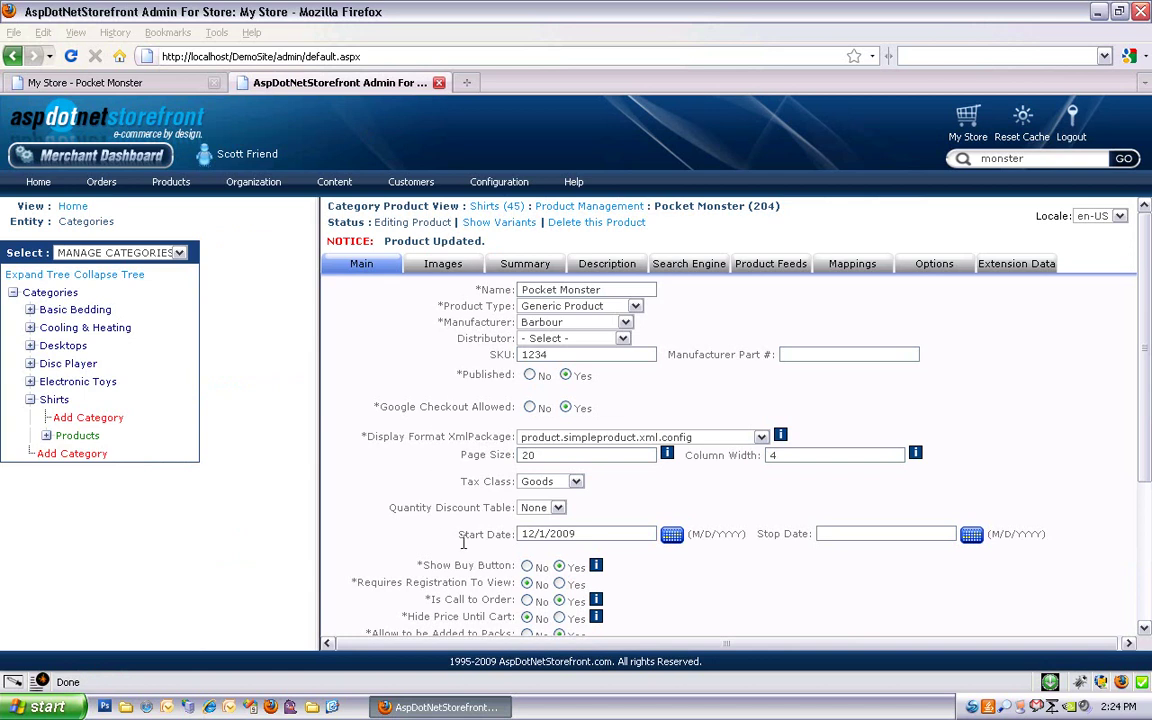
scroll(470, 553, "down", 2)
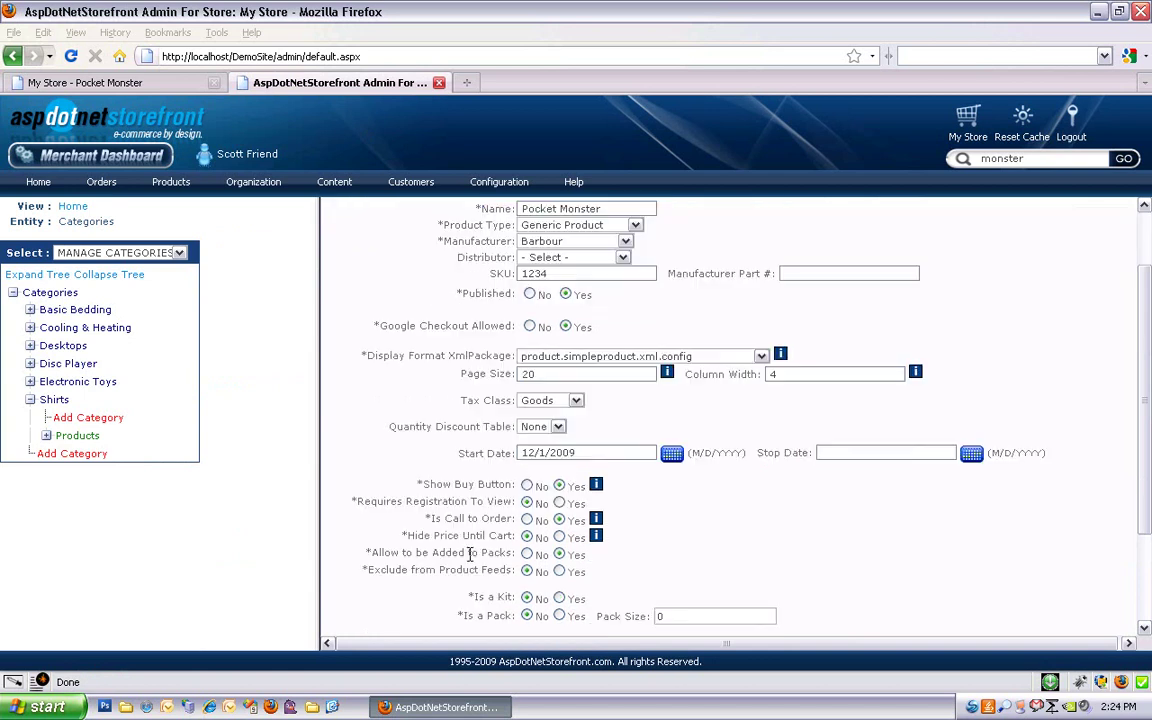
left_click(528, 521)
Step: Set Hide Price Until Cart to Yes, save, and reload the storefront page to confirm the price is gone
left_click(559, 538)
scroll(528, 557, "down", 2)
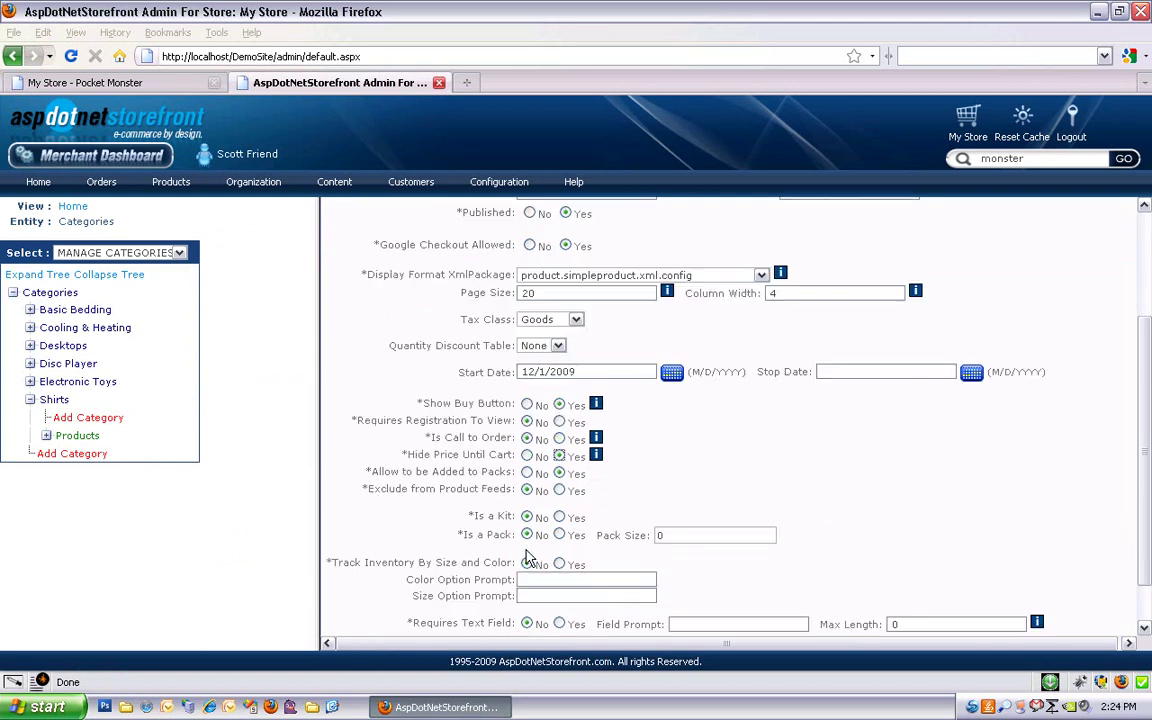
scroll(528, 557, "down", 1)
left_click(338, 605)
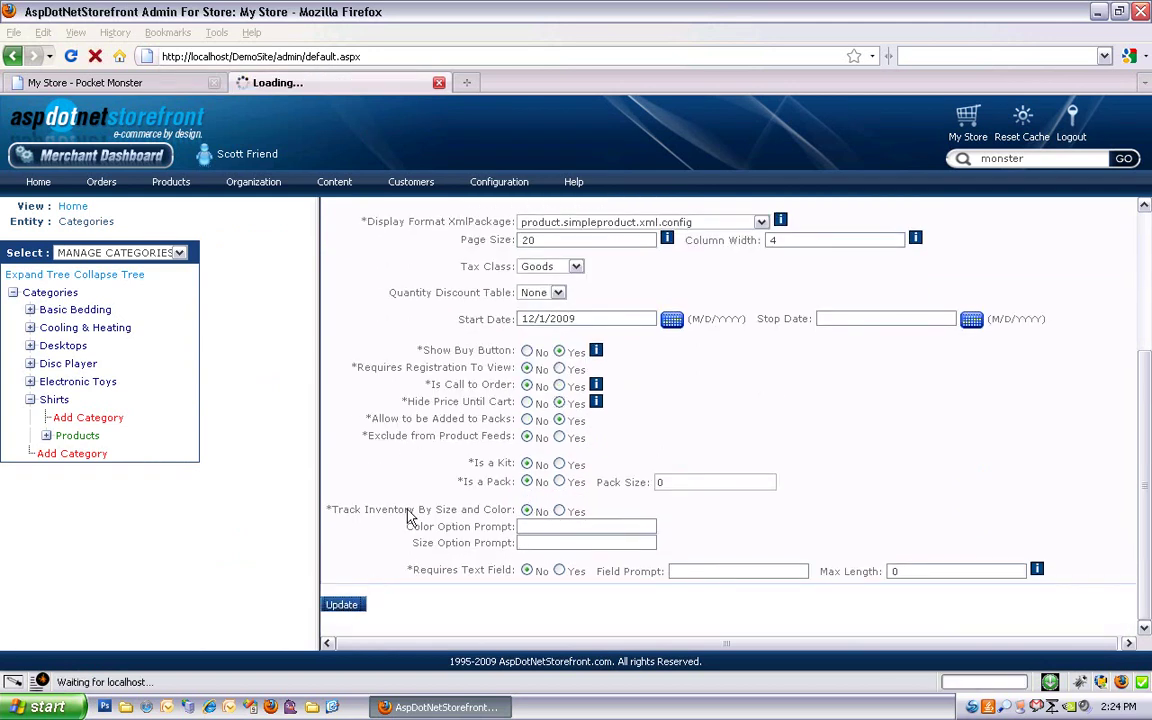
left_click(95, 82)
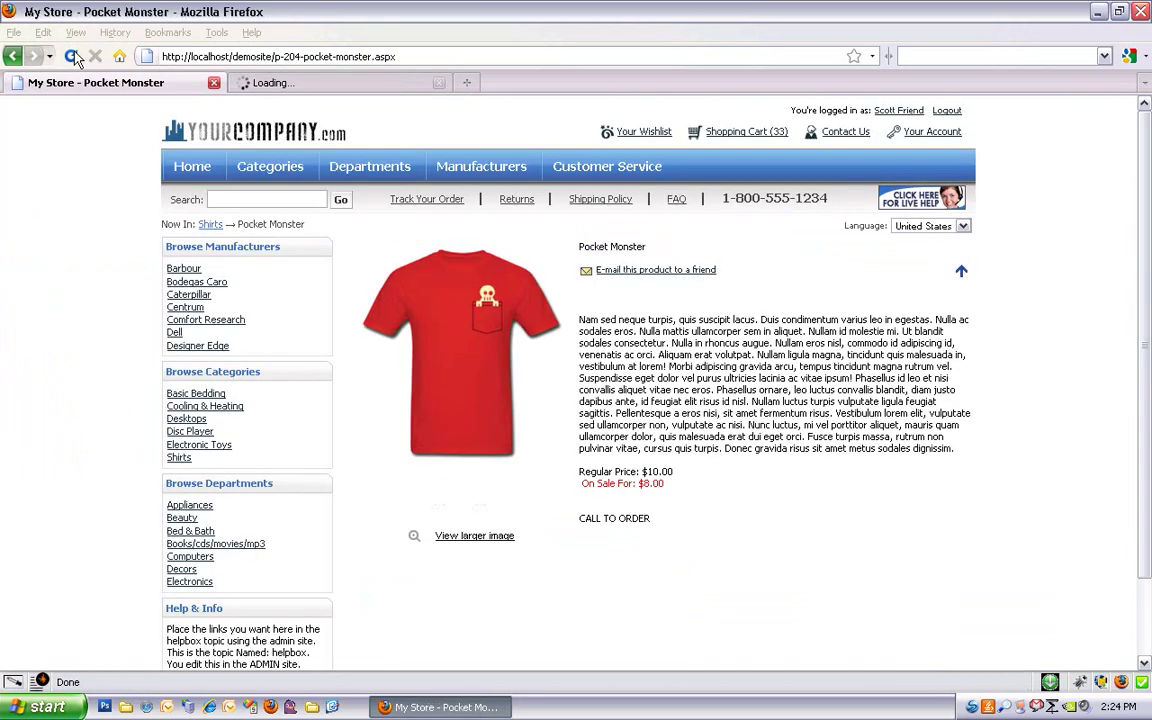
left_click(72, 56)
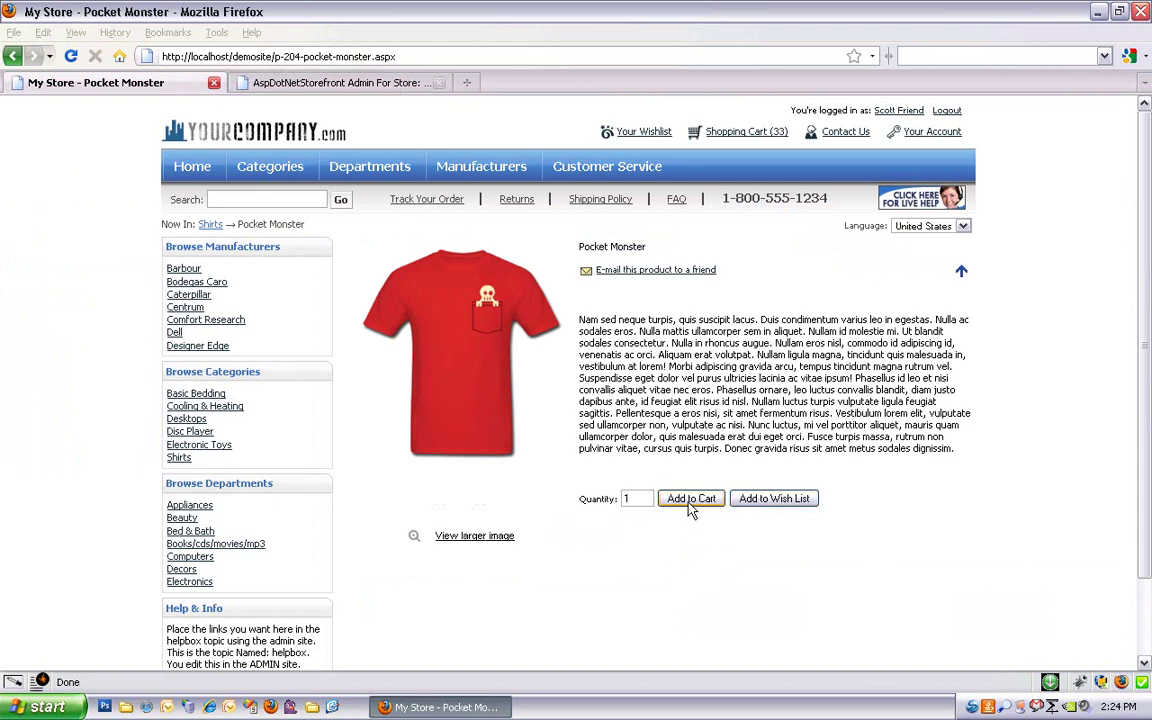
left_click(395, 84)
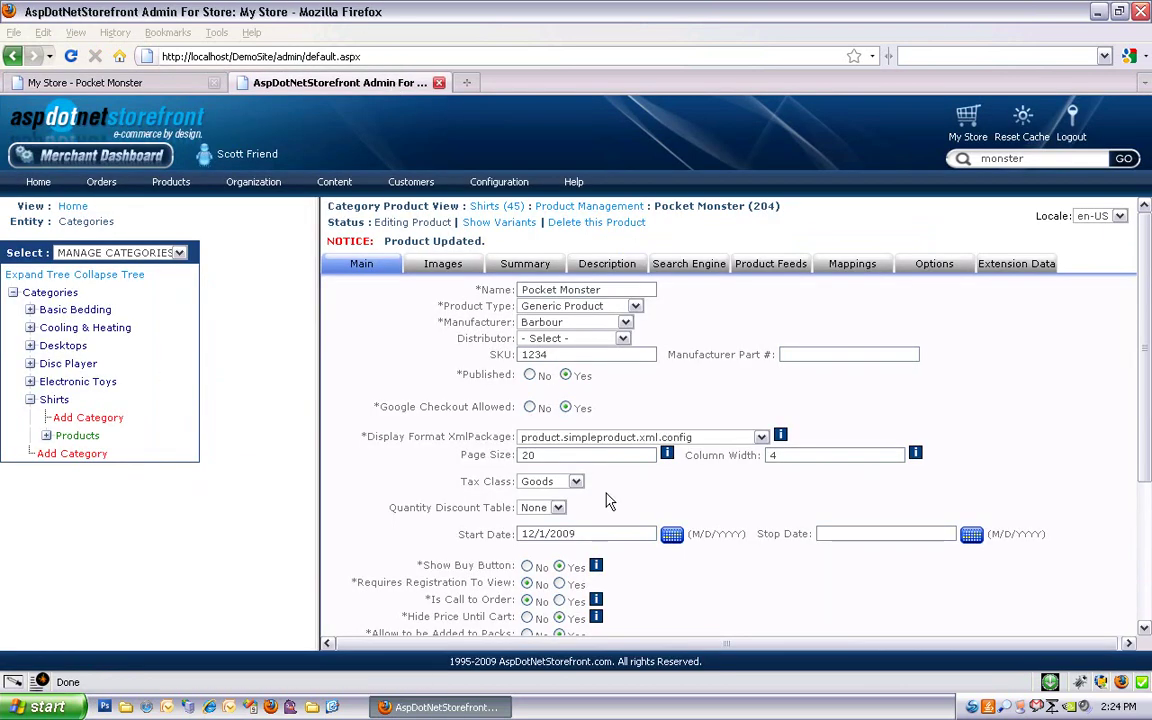
Step: Turn Hide Price Until Cart off (No) so the Pocket Monster price shows again
scroll(610, 497, "down", 3)
left_click(527, 455)
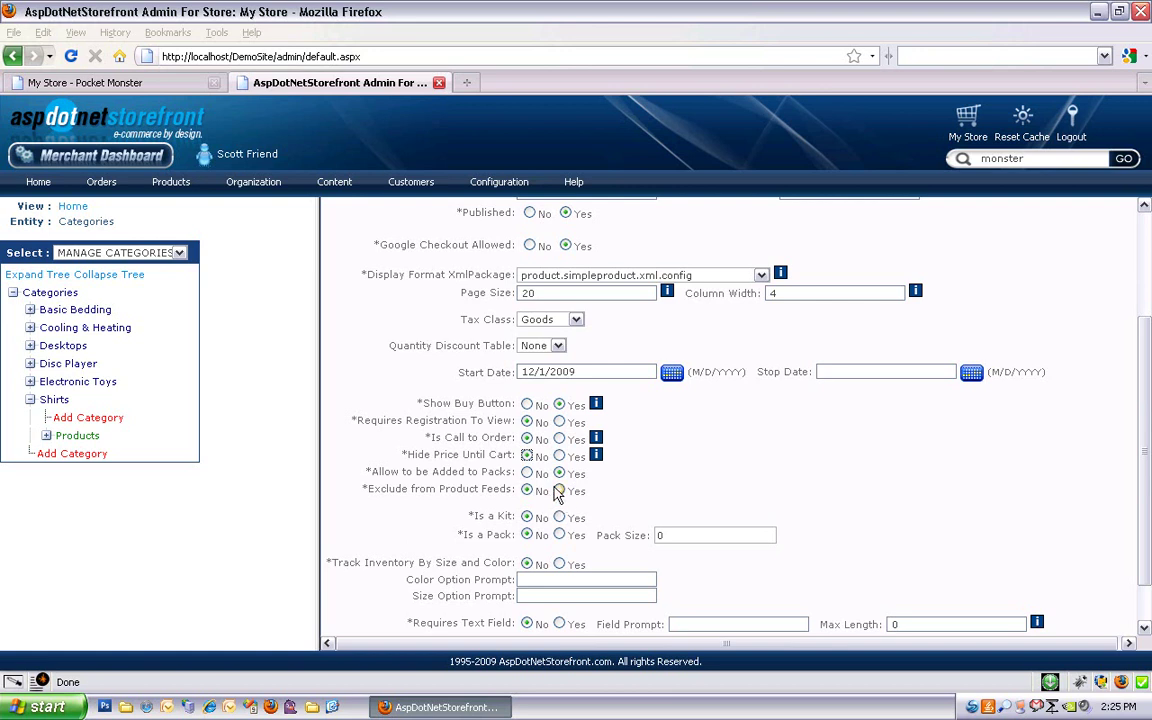
scroll(527, 505, "down", 1)
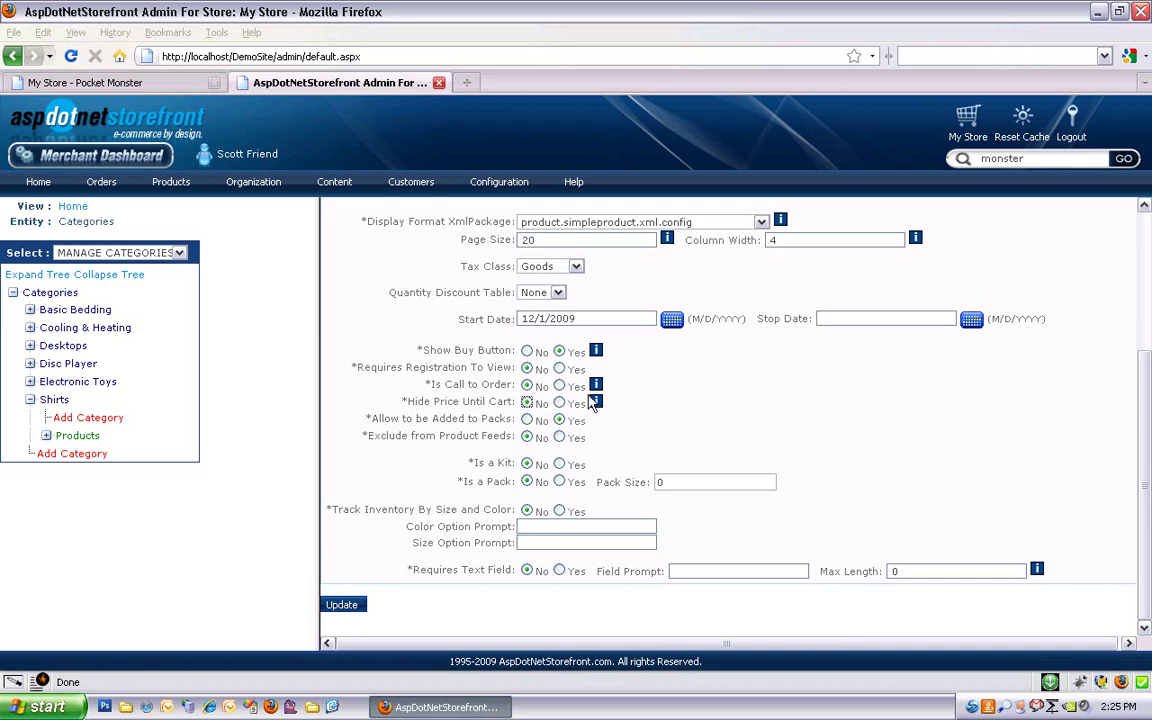
left_click(740, 222)
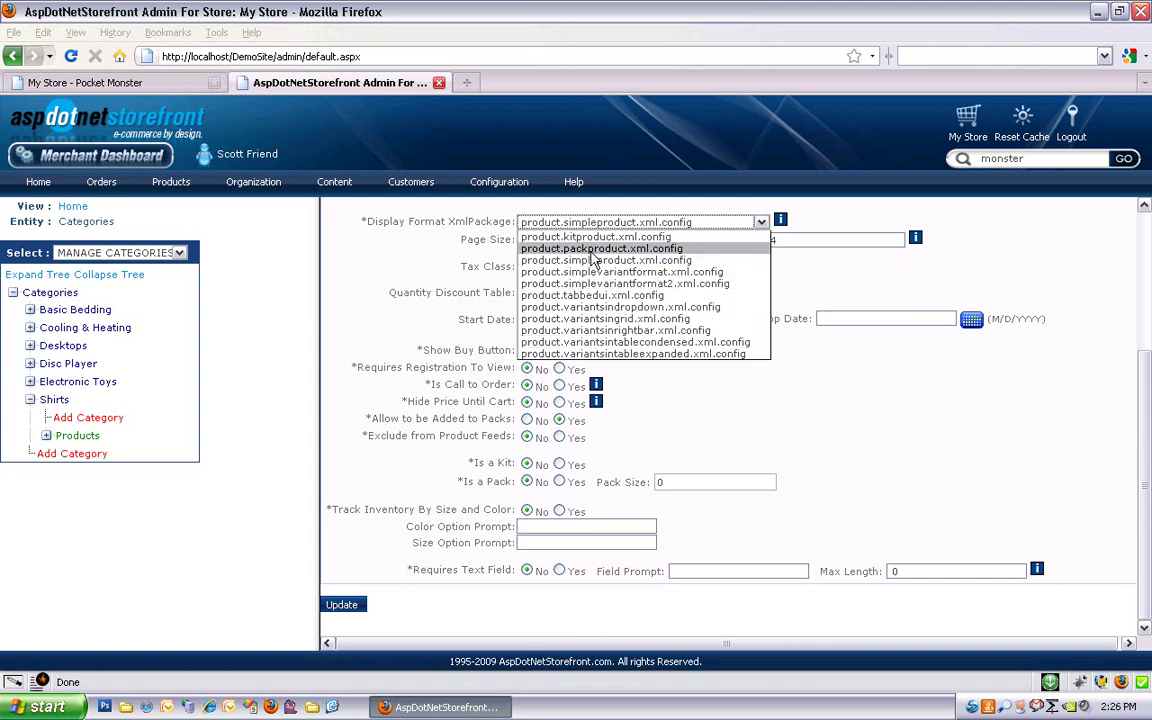
left_click(672, 262)
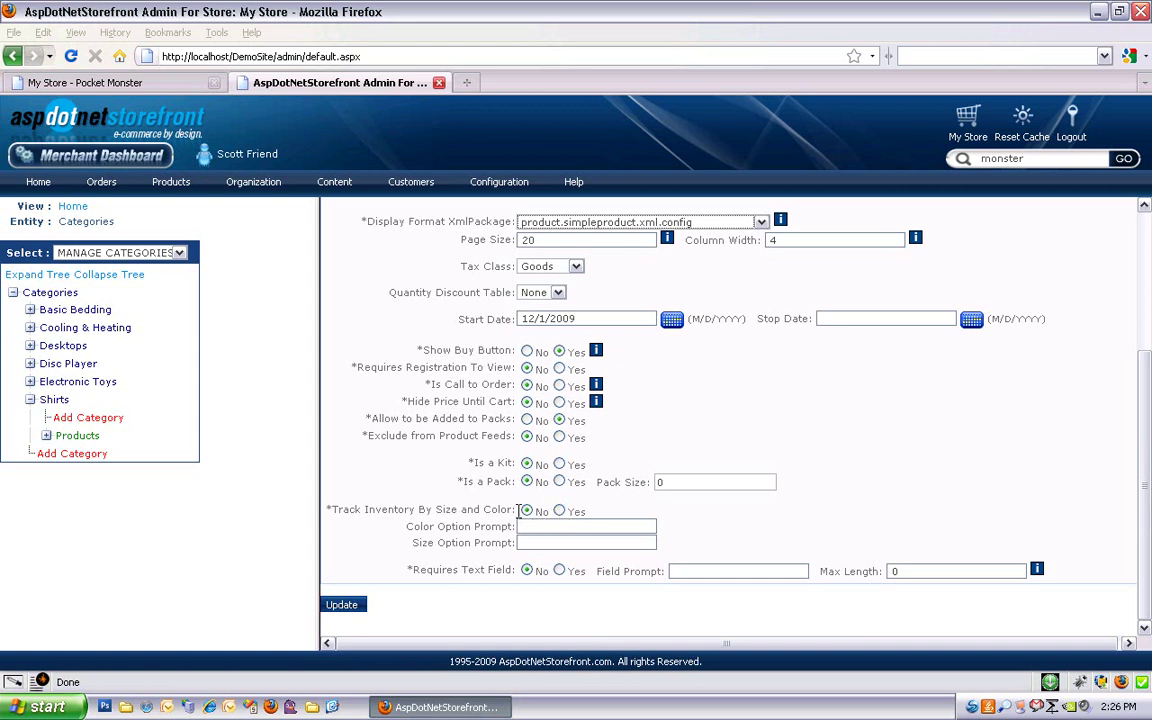
left_click(587, 541)
type("Material")
left_click(479, 528)
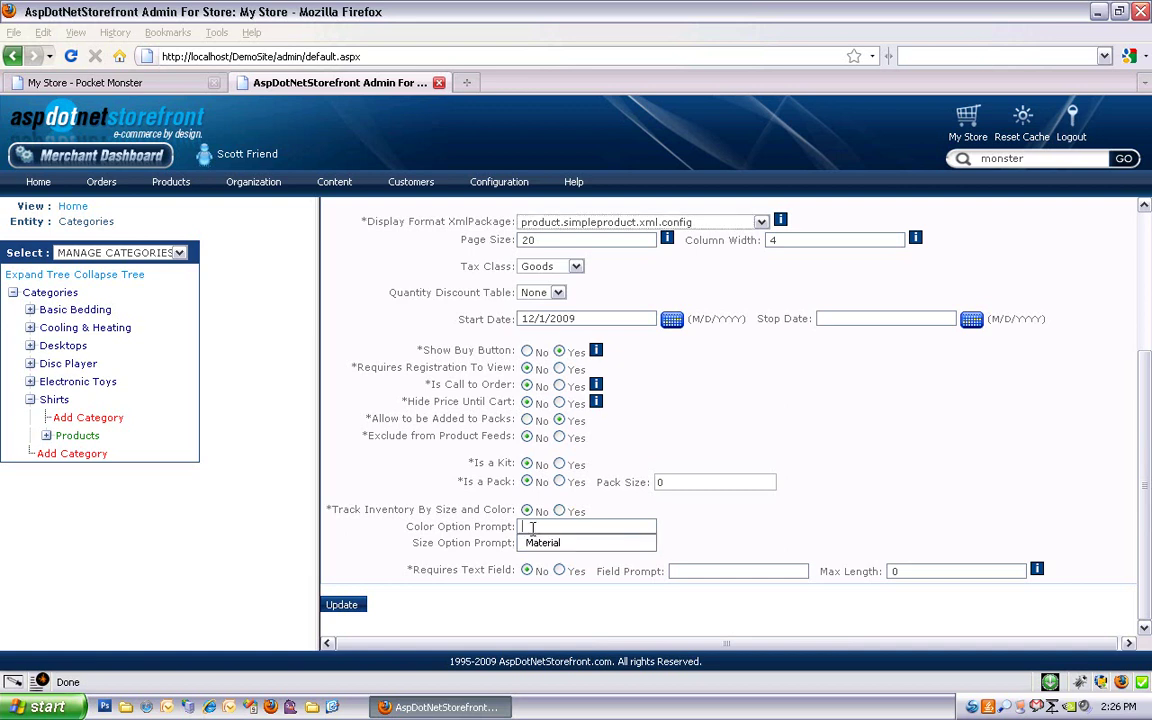
left_click(612, 527)
left_click(612, 527)
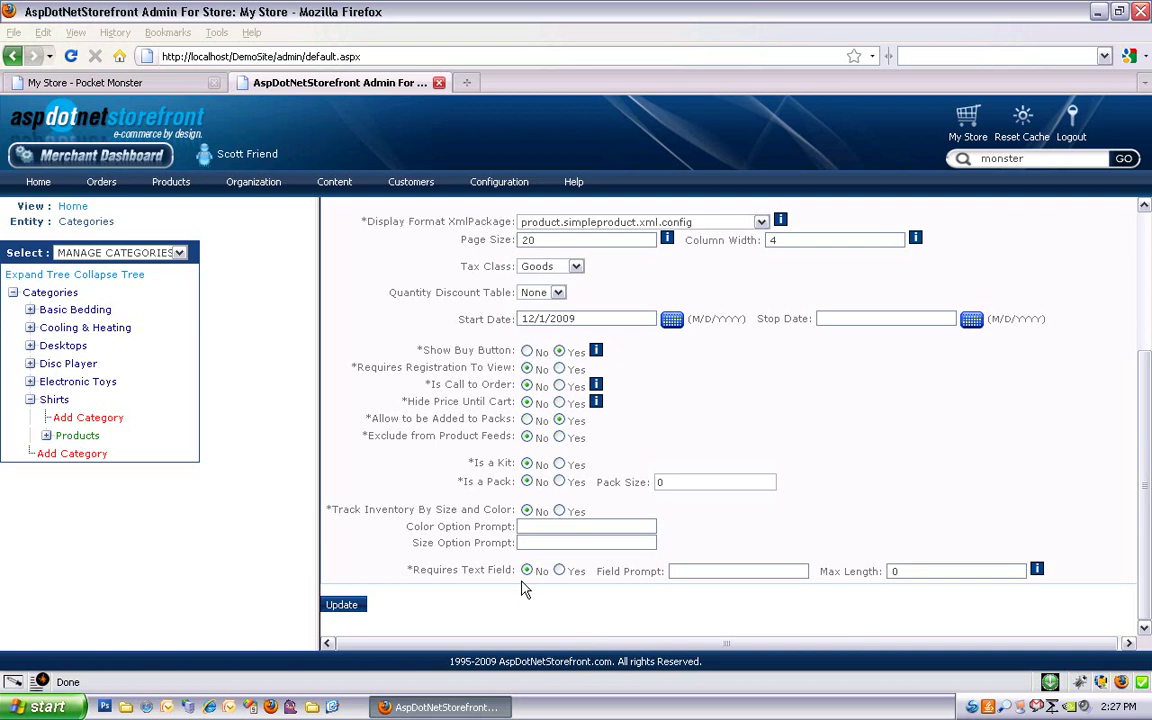
Step: Enter 'Inscription' as the Field Prompt, set Requires Text Field to Yes, and save the product
left_click(682, 573)
left_click(682, 574)
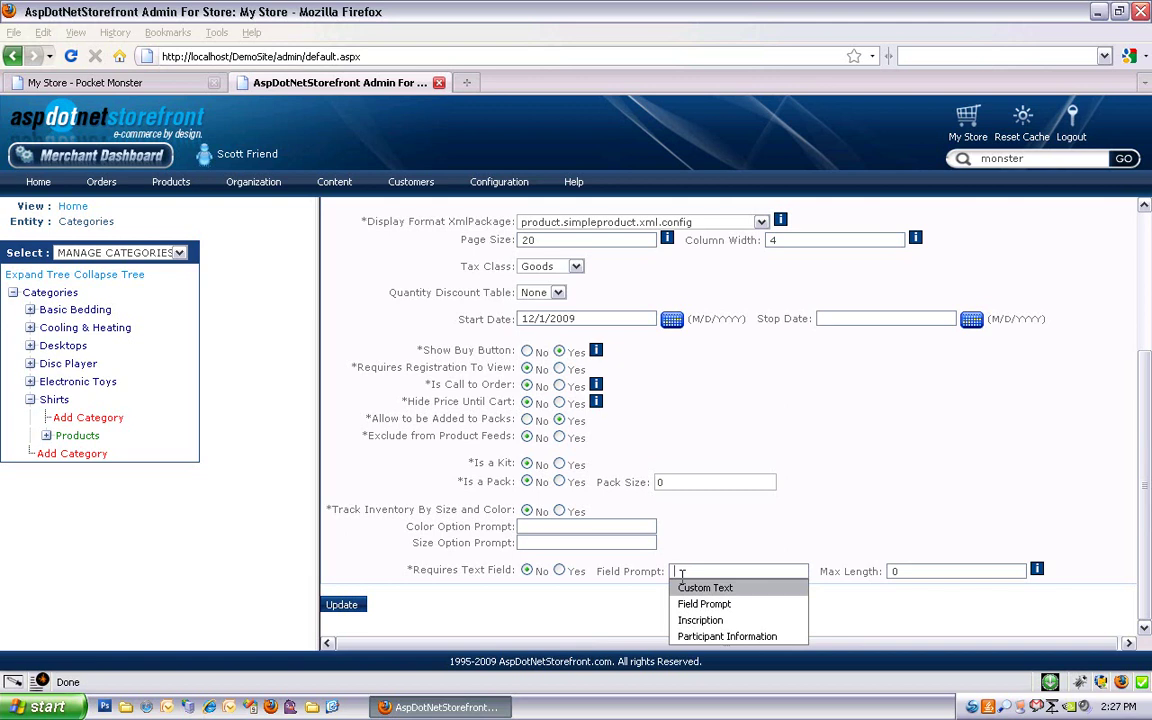
key("Return")
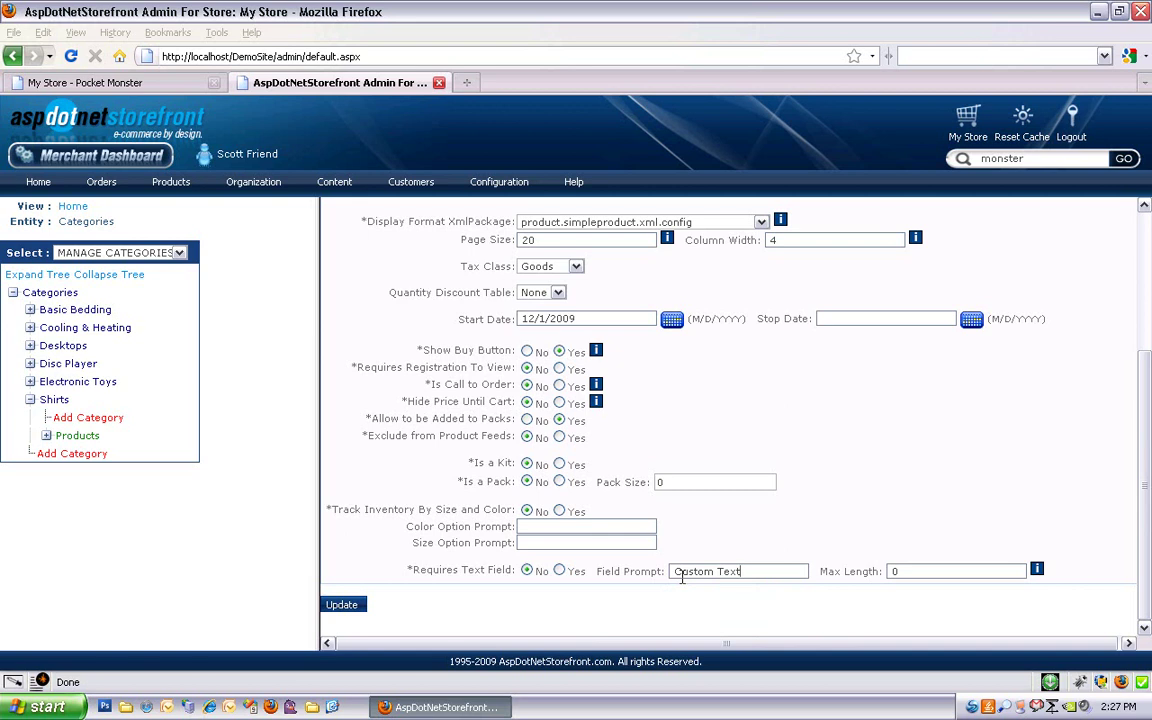
key("BackSpace")
key("BackSpace")
key("BackSpace")
key("BackSpace")
key("BackSpace")
key("BackSpace")
key("BackSpace")
key("BackSpace")
key("BackSpace")
key("BackSpace")
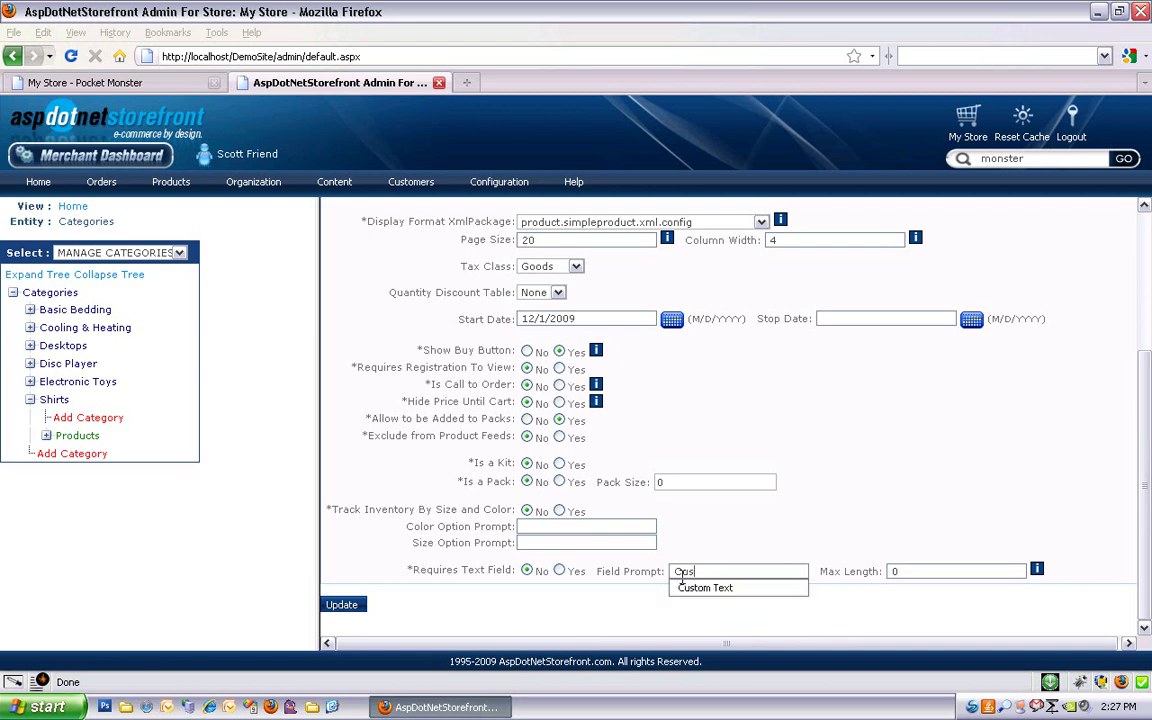
key("BackSpace")
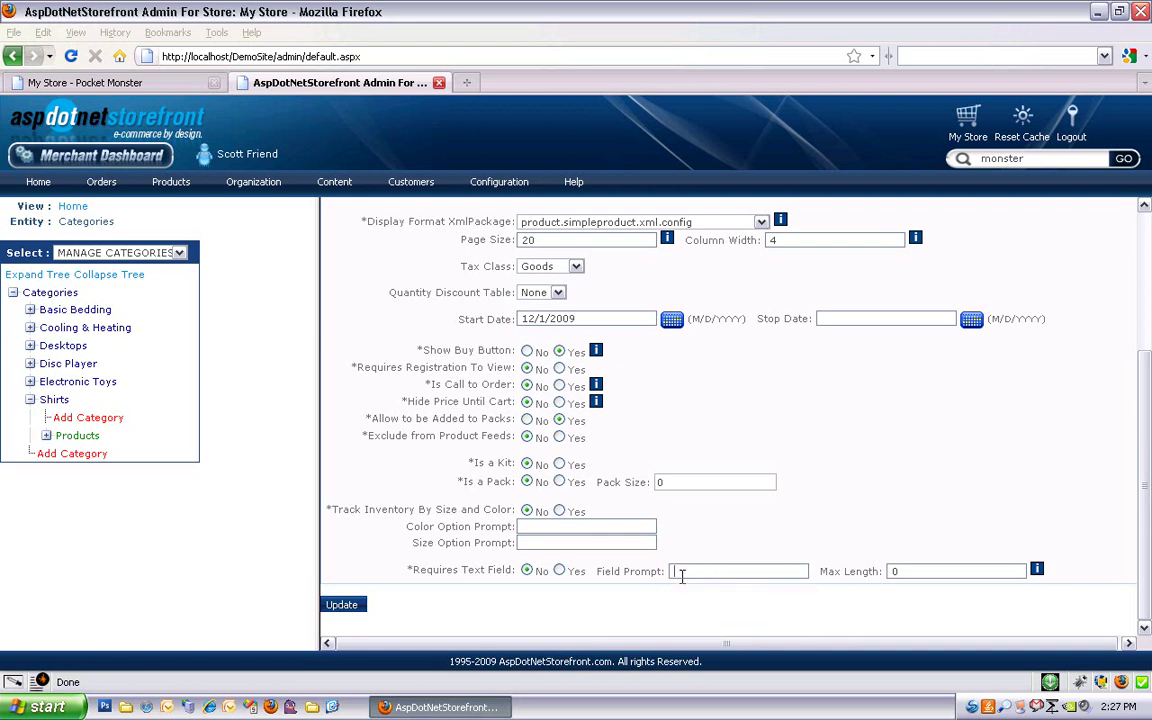
type("Inscription")
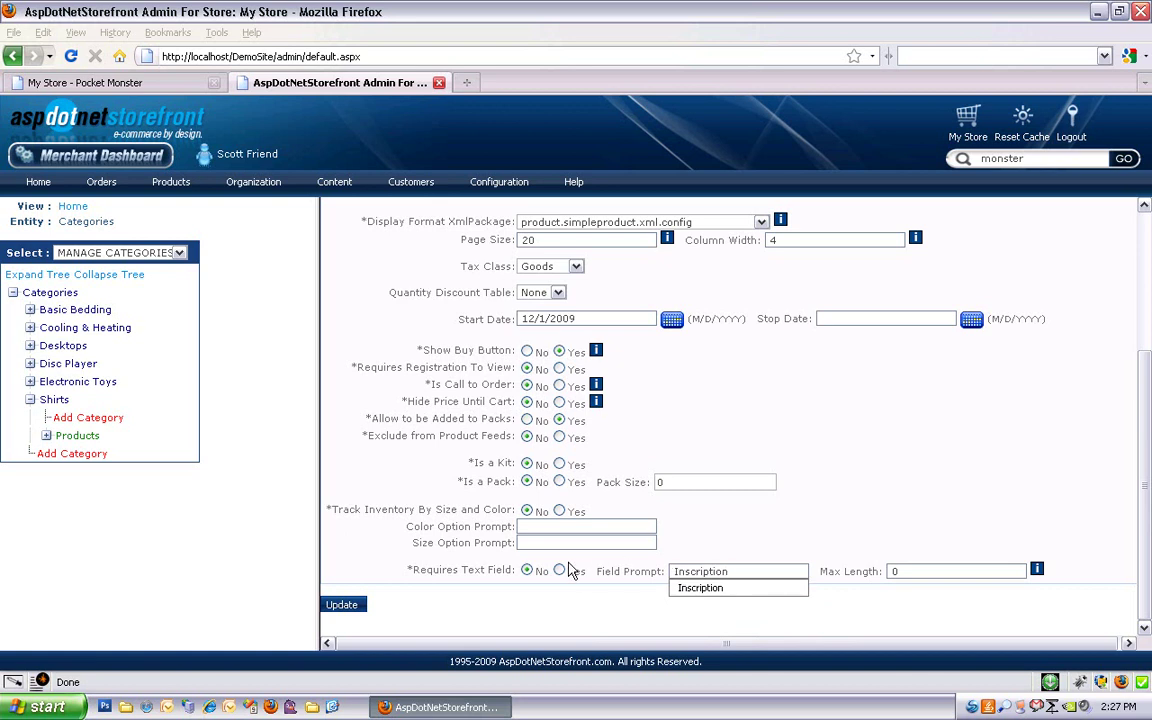
left_click(514, 597)
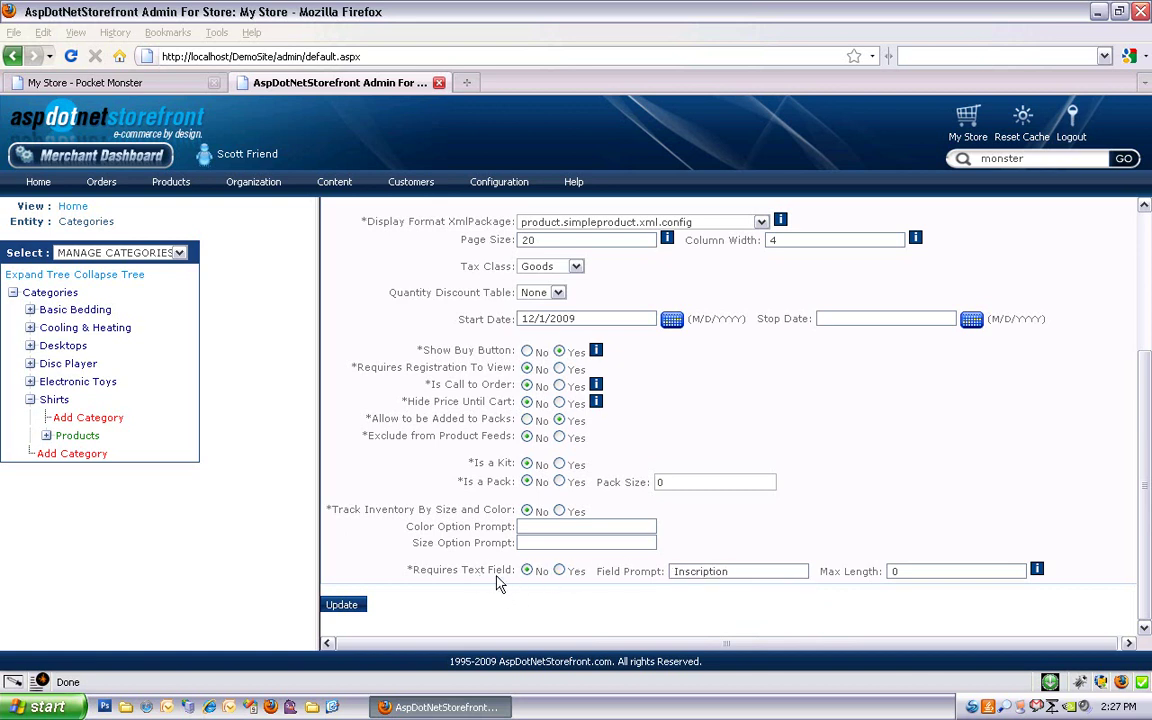
left_click(559, 571)
left_click(343, 605)
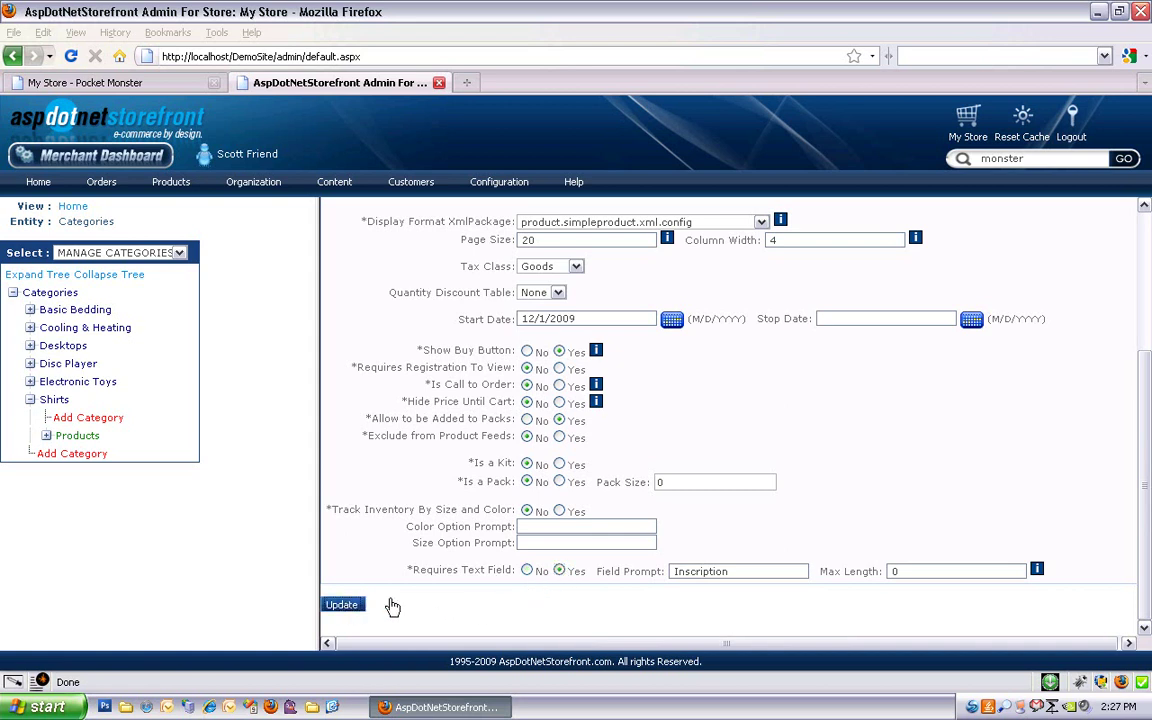
Step: On the storefront Pocket Monster page, type 'For Me' into the Inscription box
left_click(129, 82)
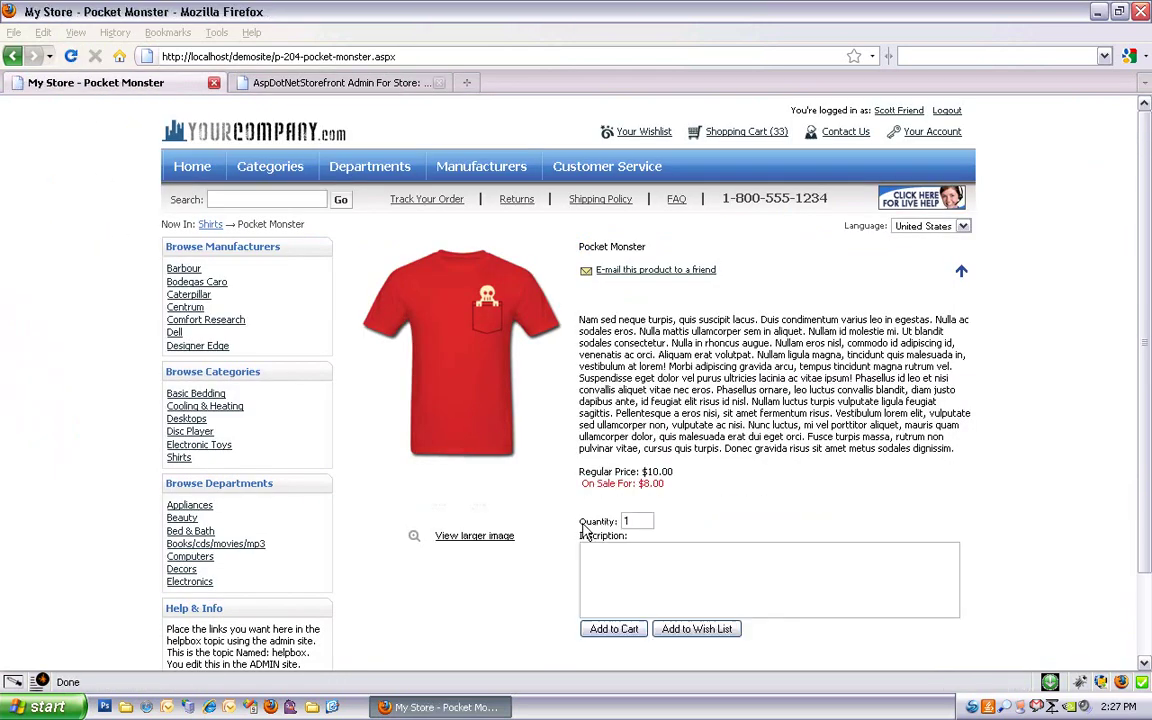
left_click(606, 571)
type("For Me!")
Step: Set Requires Text Field to No, delete the 'Inscription' Field Prompt, and save Pocket Monster
left_click(243, 83)
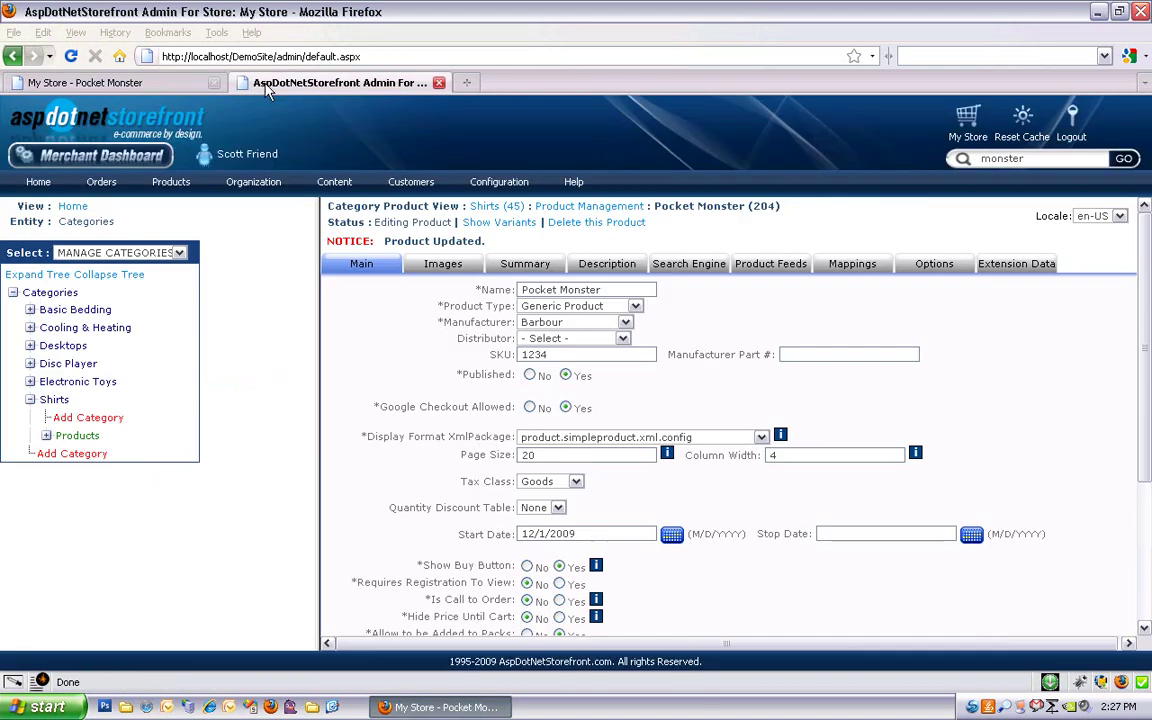
scroll(577, 443, "down", 4)
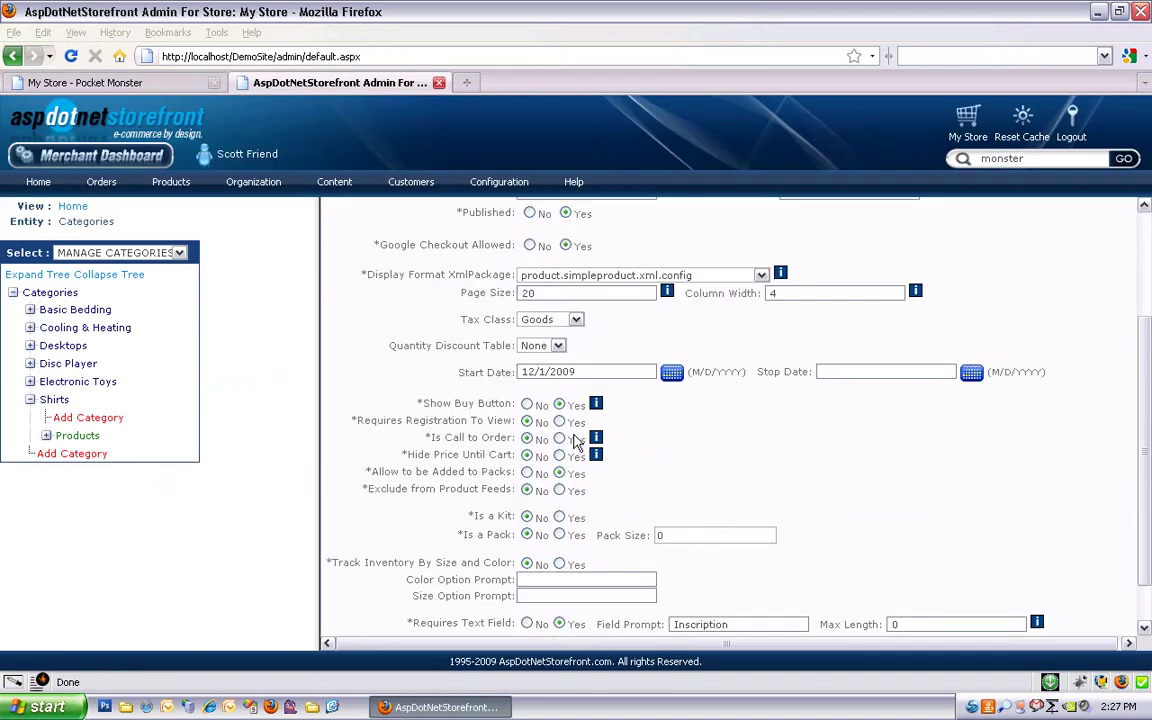
left_click(527, 571)
left_click_drag(745, 572, 669, 573)
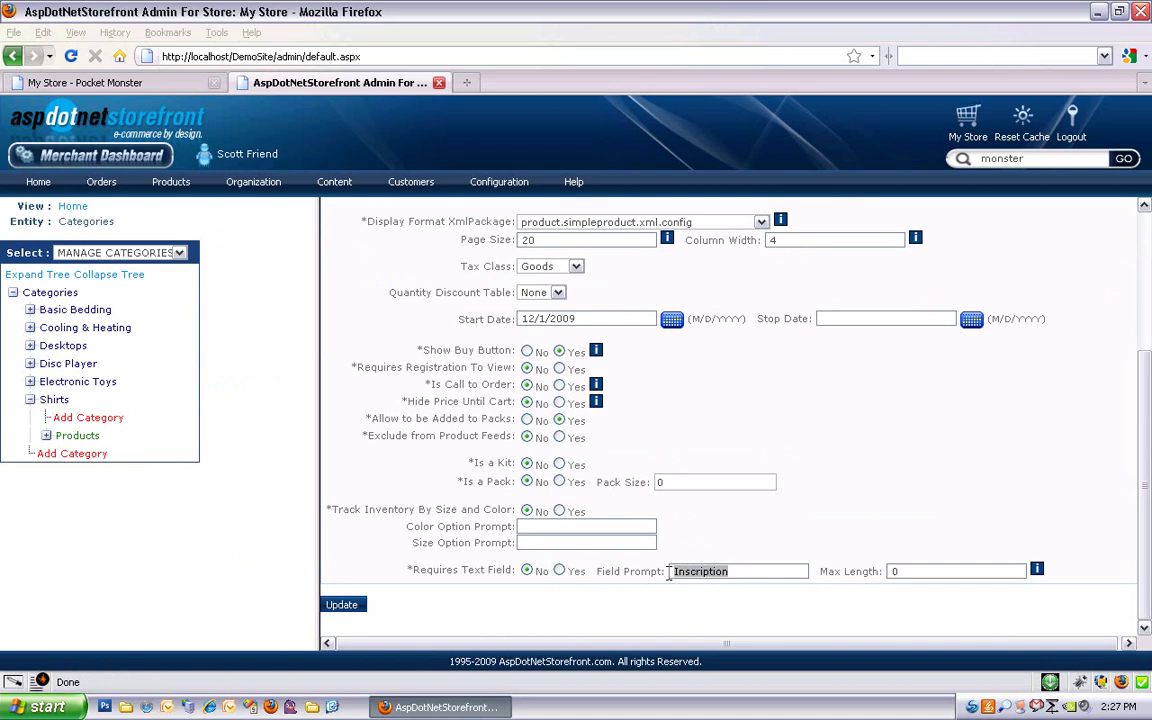
key("Delete")
left_click(341, 604)
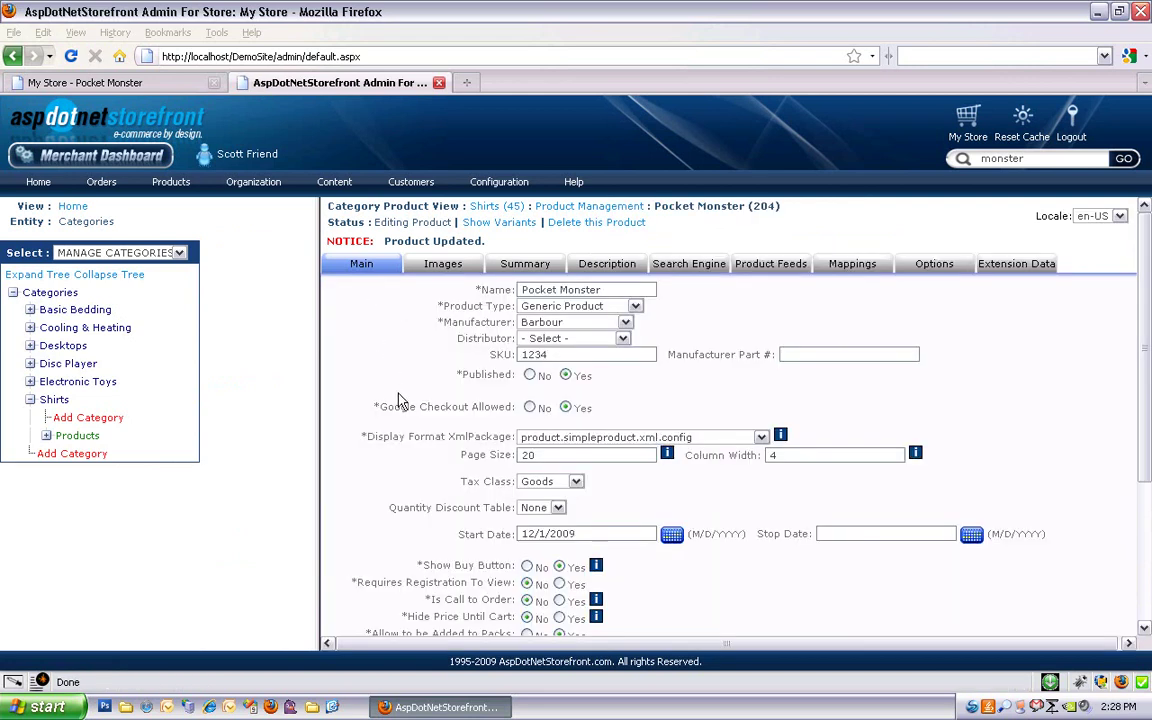
scroll(395, 405, "down", 3)
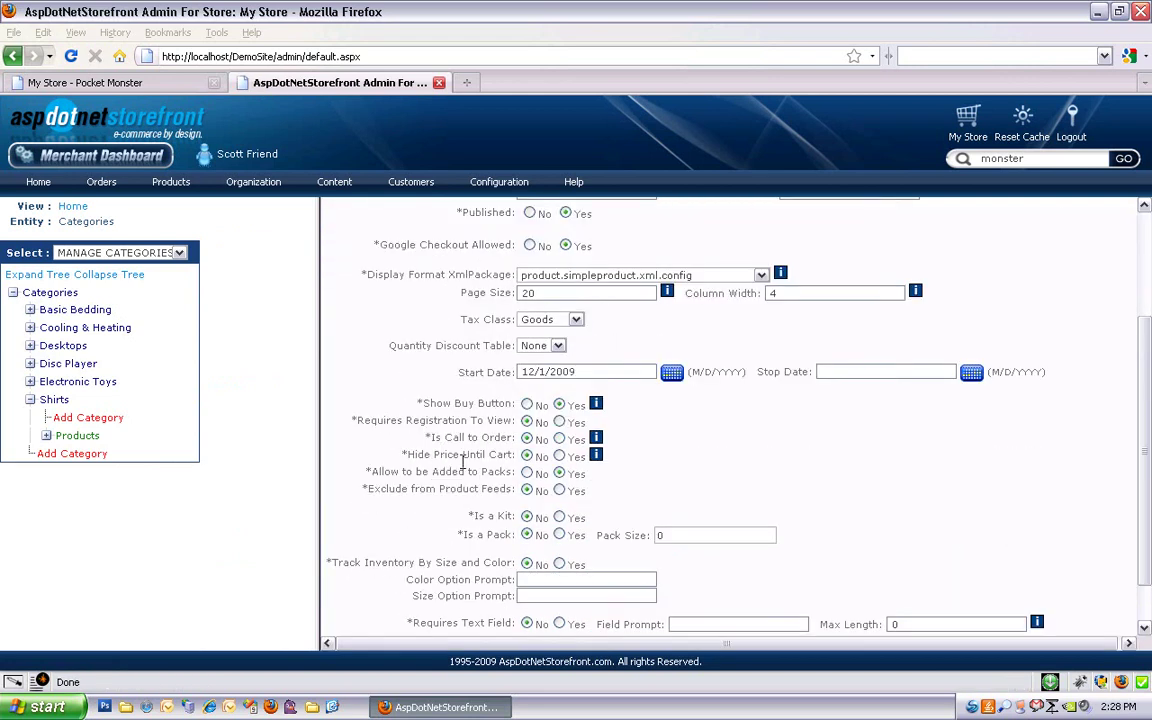
Step: Open the Images tab and look through the Icon, Medium and Large t-shirt image fields
scroll(463, 462, "up", 3)
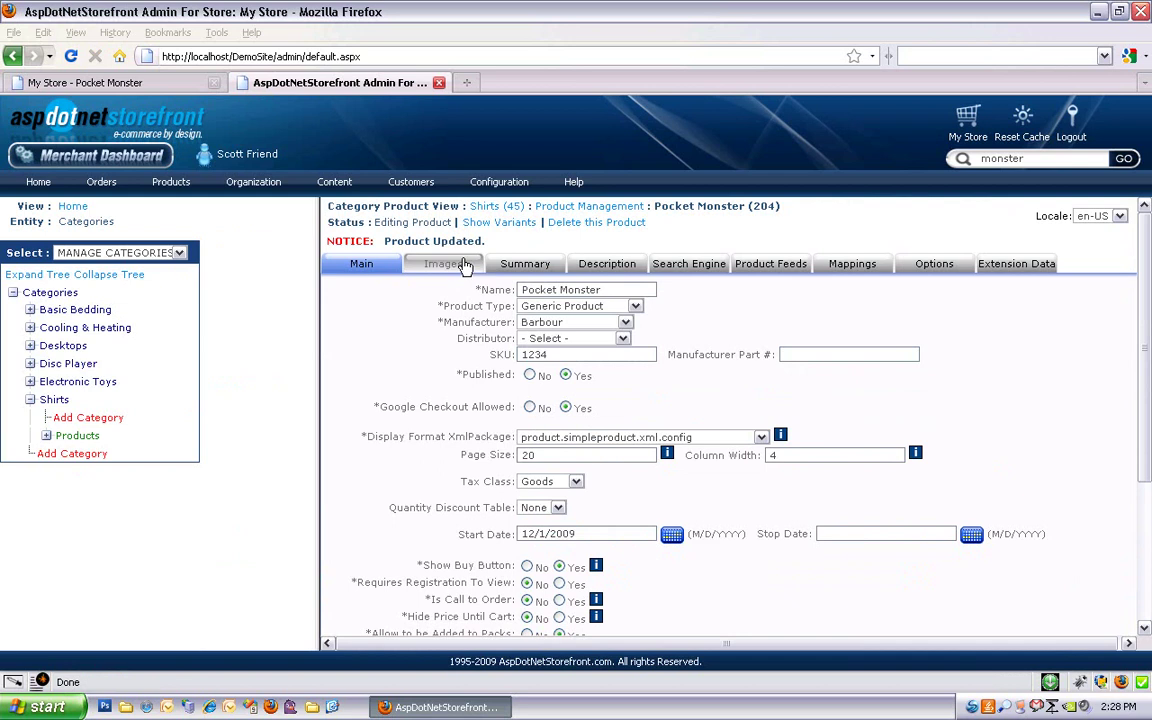
left_click(463, 264)
scroll(404, 432, "down", 3)
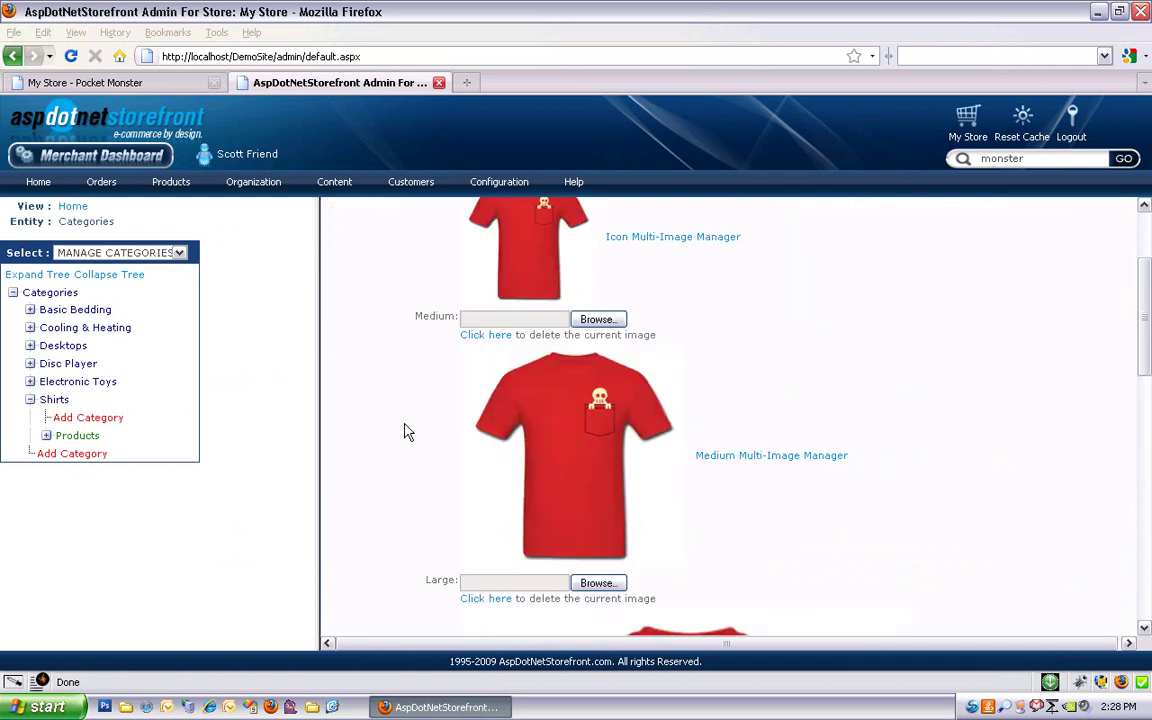
scroll(380, 440, "down", 5)
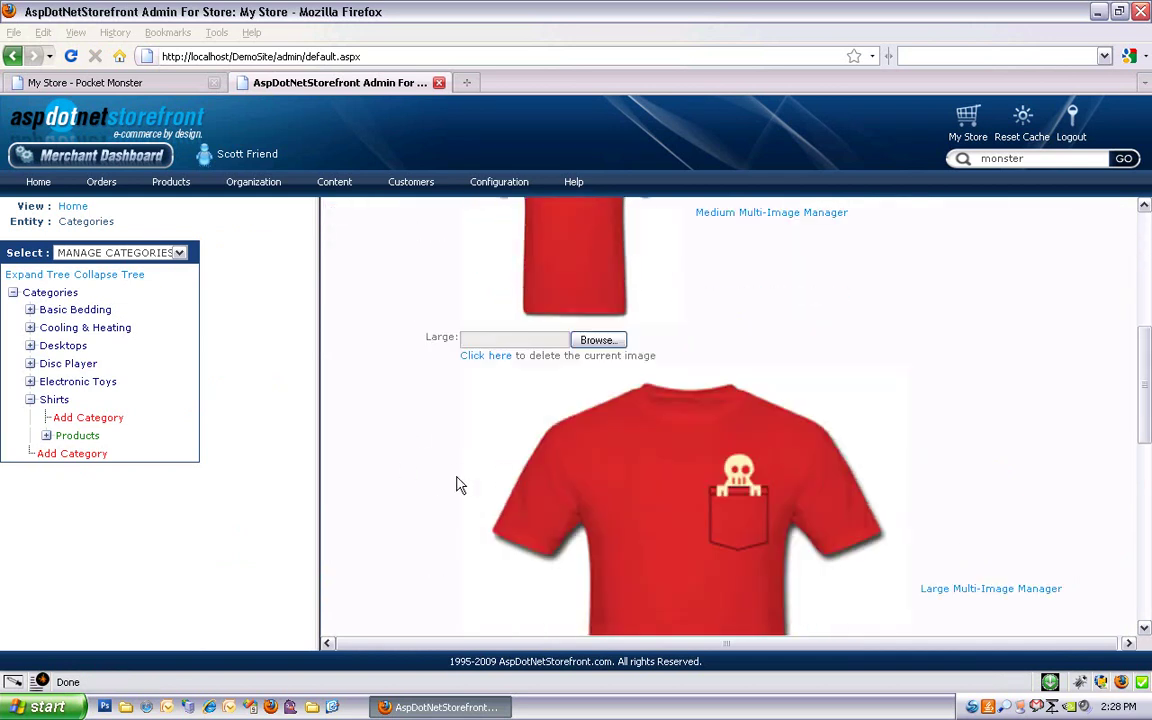
scroll(396, 470, "down", 2)
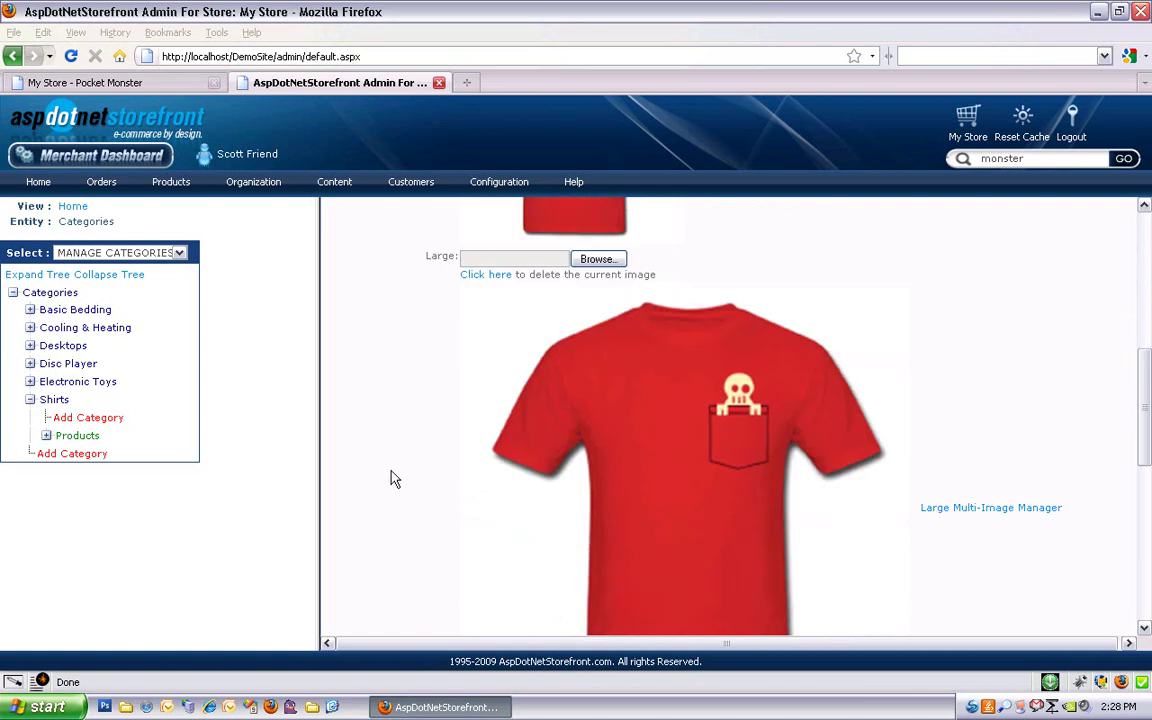
scroll(532, 421, "up", 7)
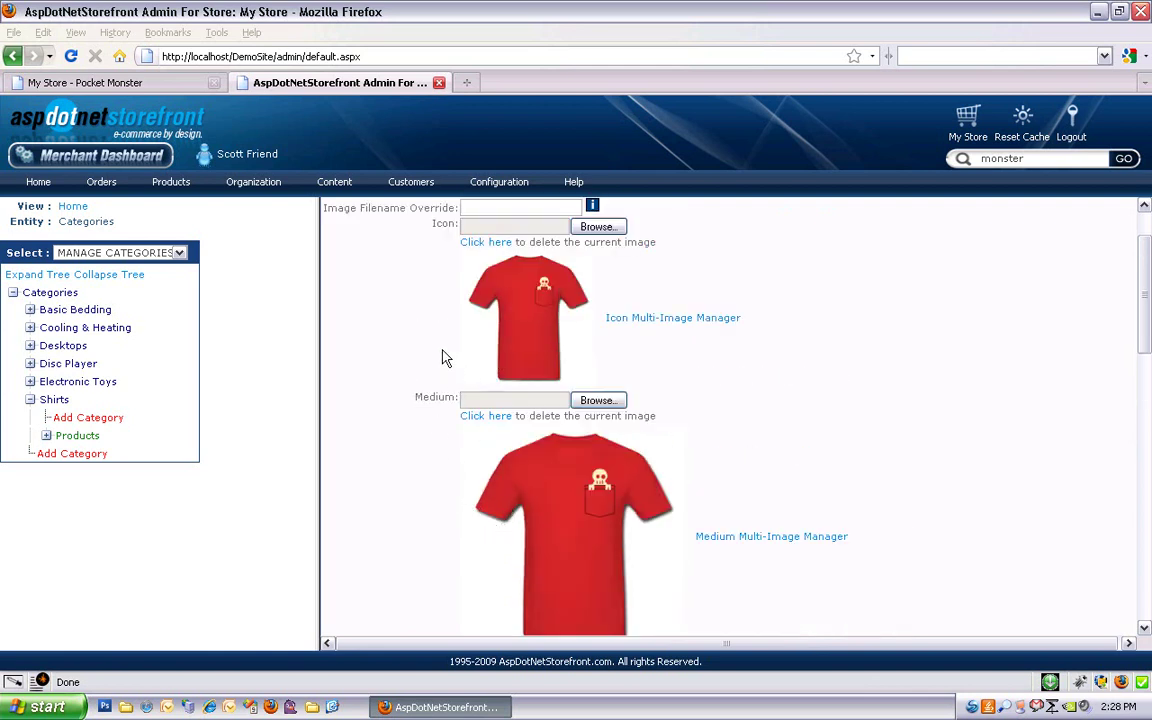
scroll(377, 426, "down", 4)
scroll(377, 426, "down", 4)
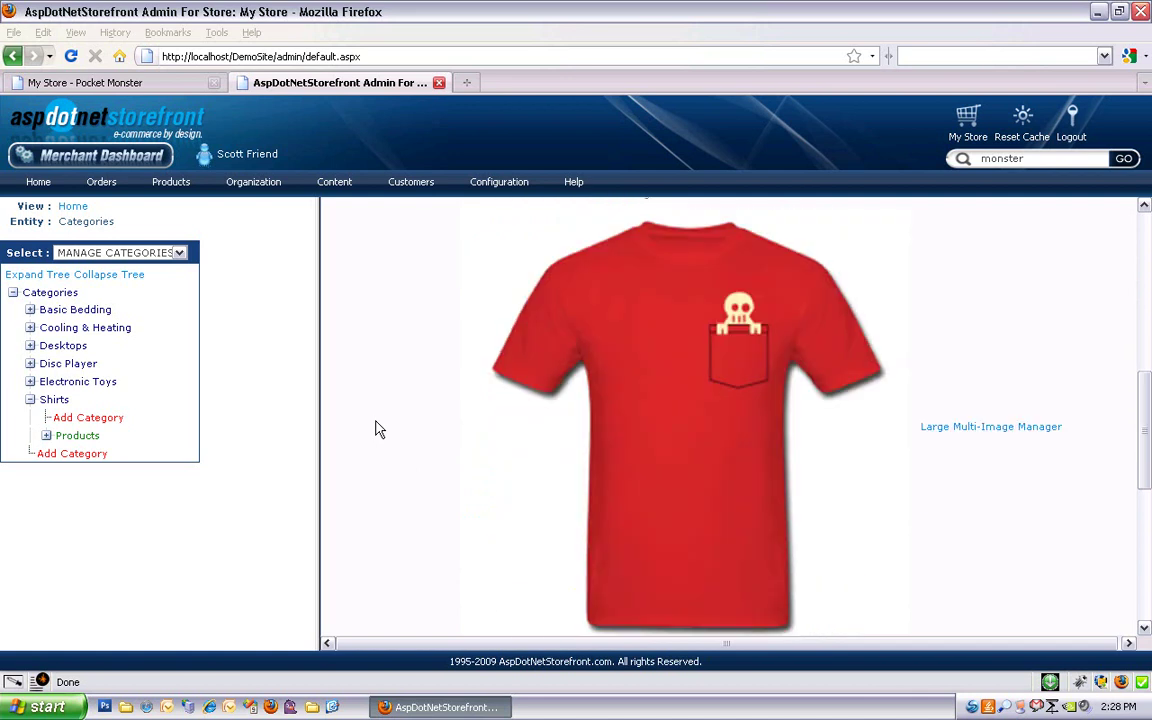
Step: Open the Large Multi-Image Manager, move it aside to check the store page, then begin picking slot 1's image
left_click(1015, 434)
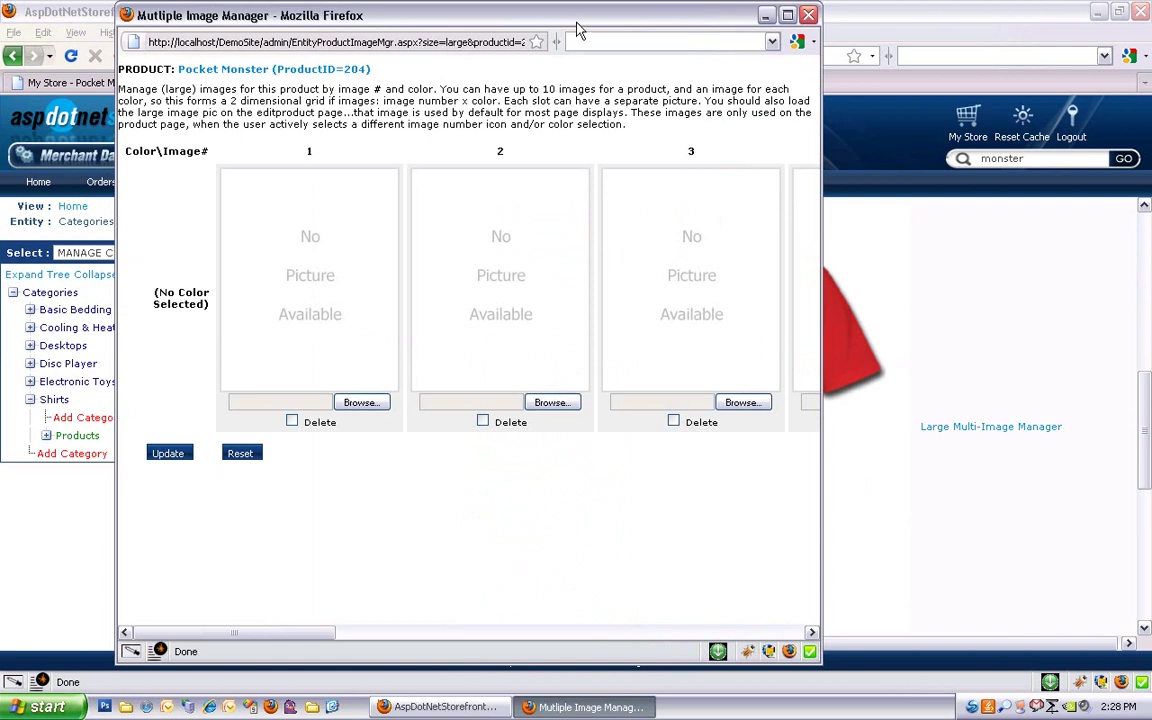
left_click_drag(578, 22, 579, 22)
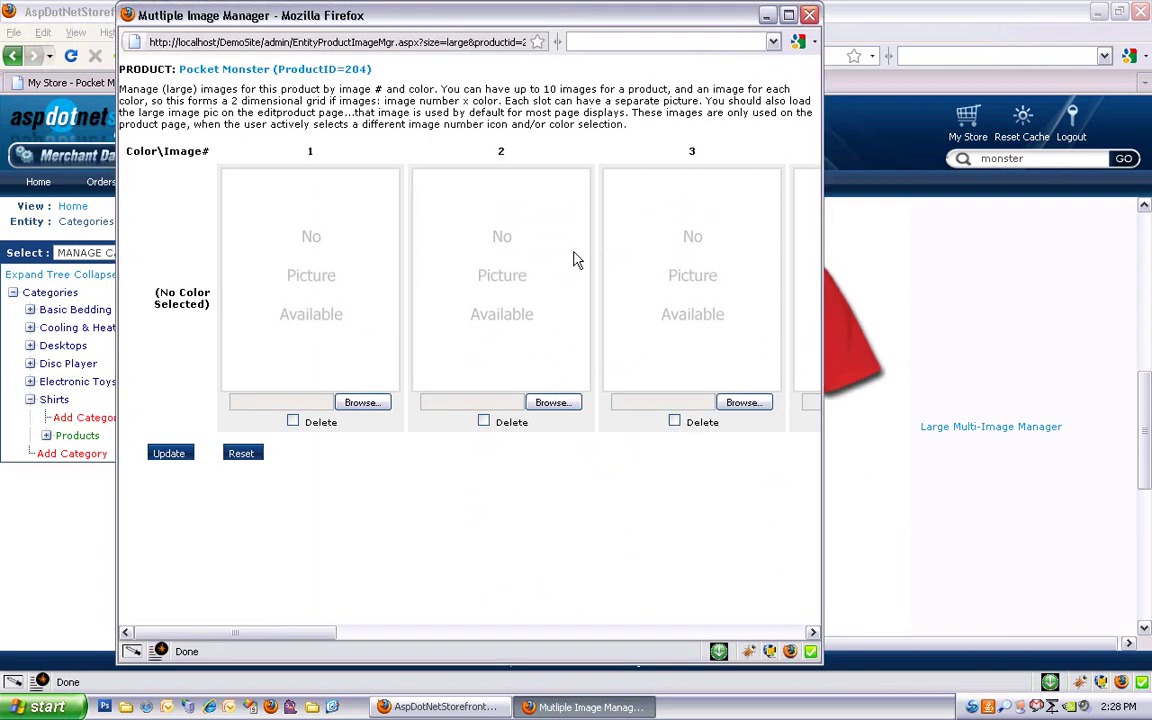
left_click_drag(522, 14, 432, 17)
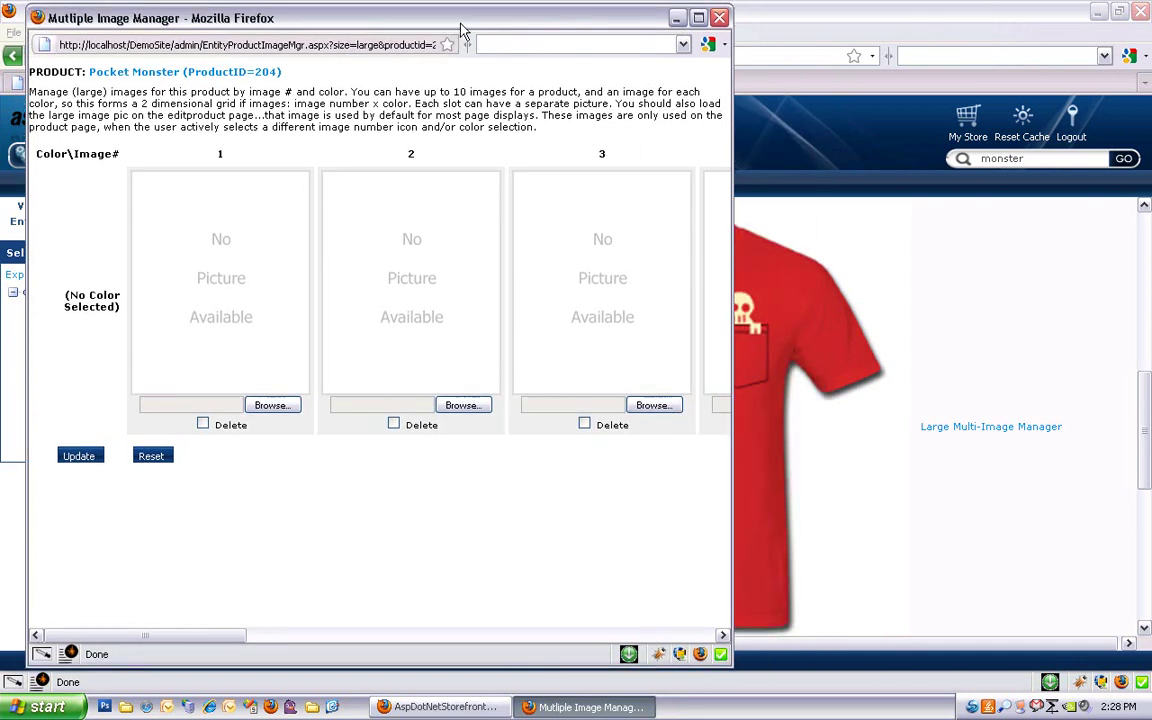
left_click(452, 707)
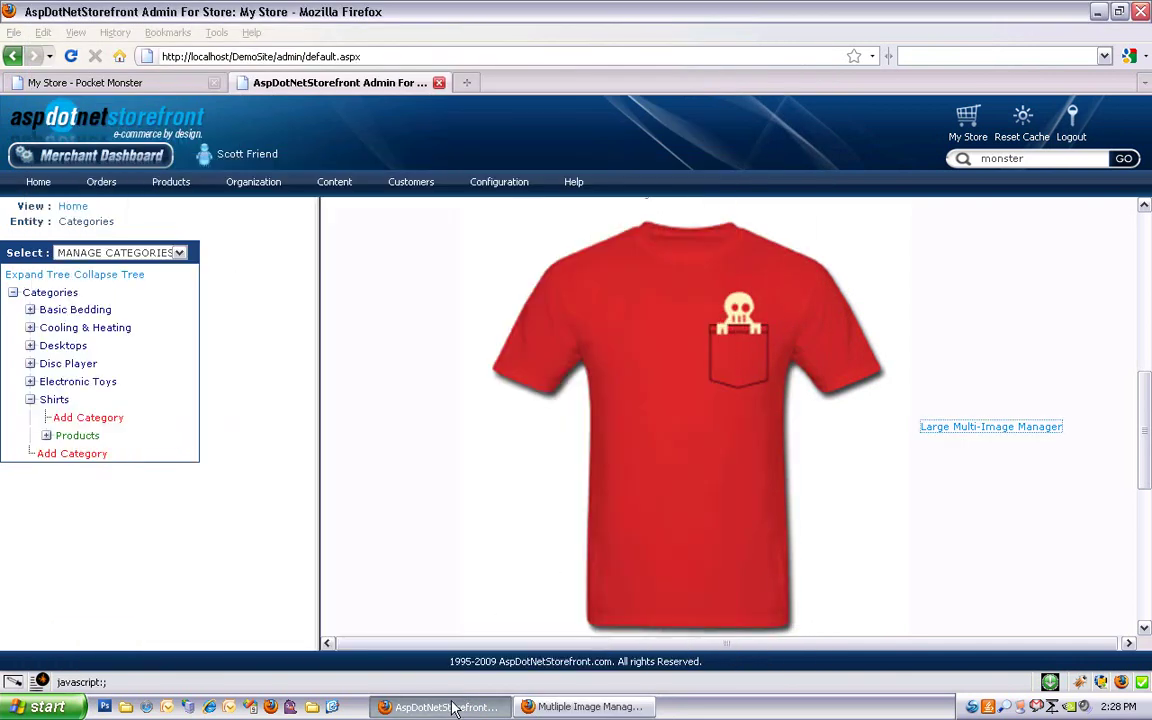
left_click(135, 76)
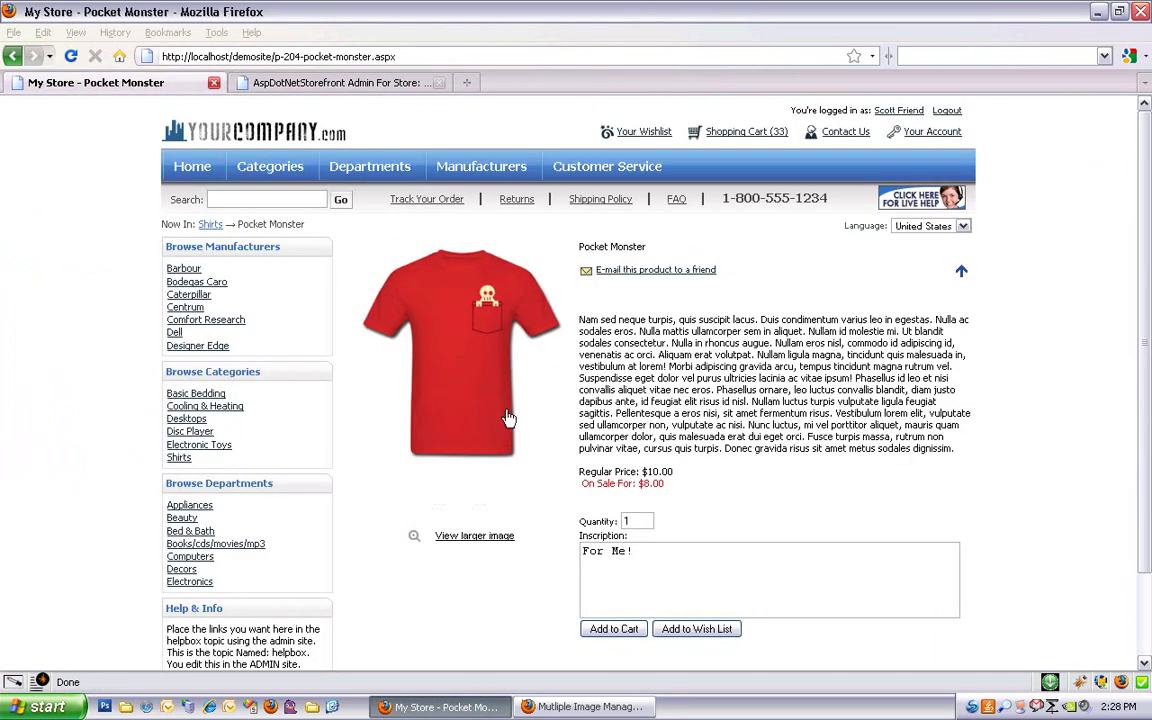
left_click(585, 707)
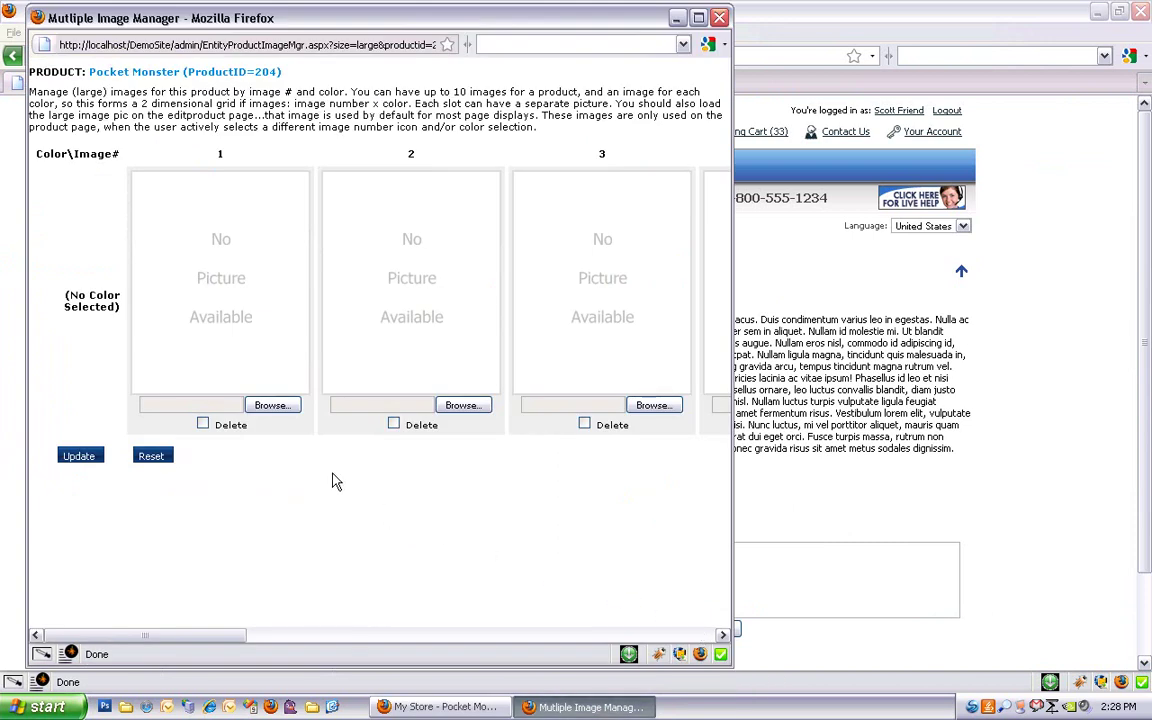
left_click(280, 406)
Step: Upload Large1.png and Large2.png into large image slots 1 and 2 and save the images
left_click(272, 405)
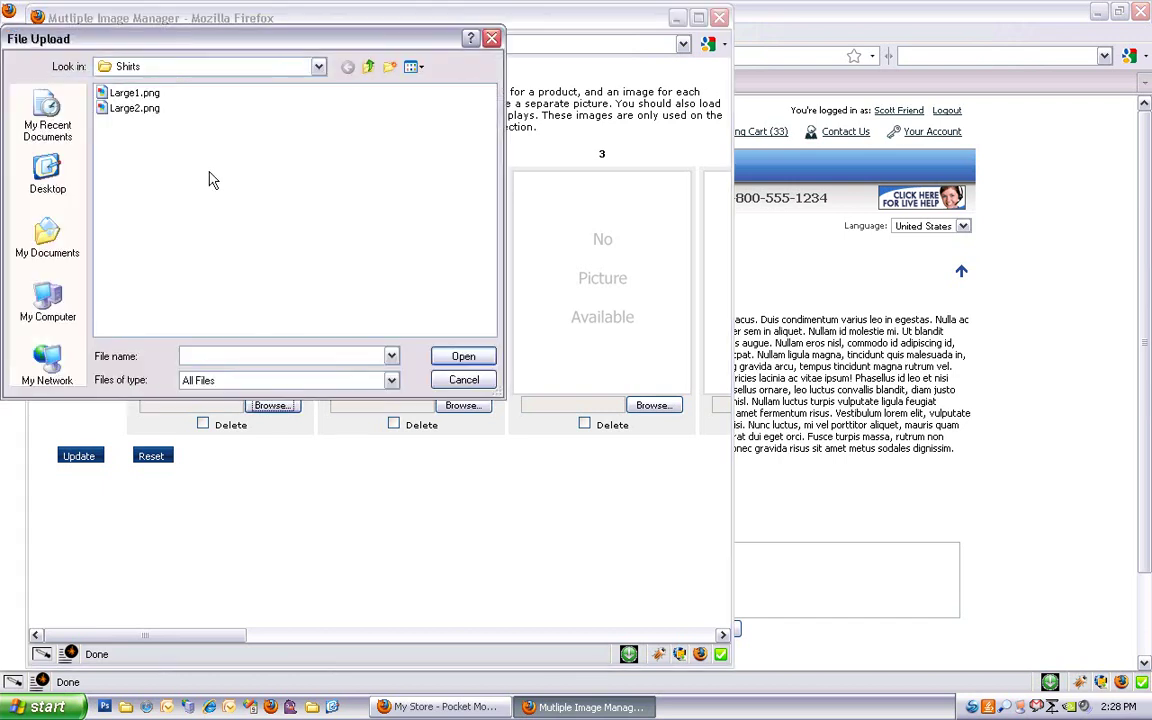
left_click(128, 93)
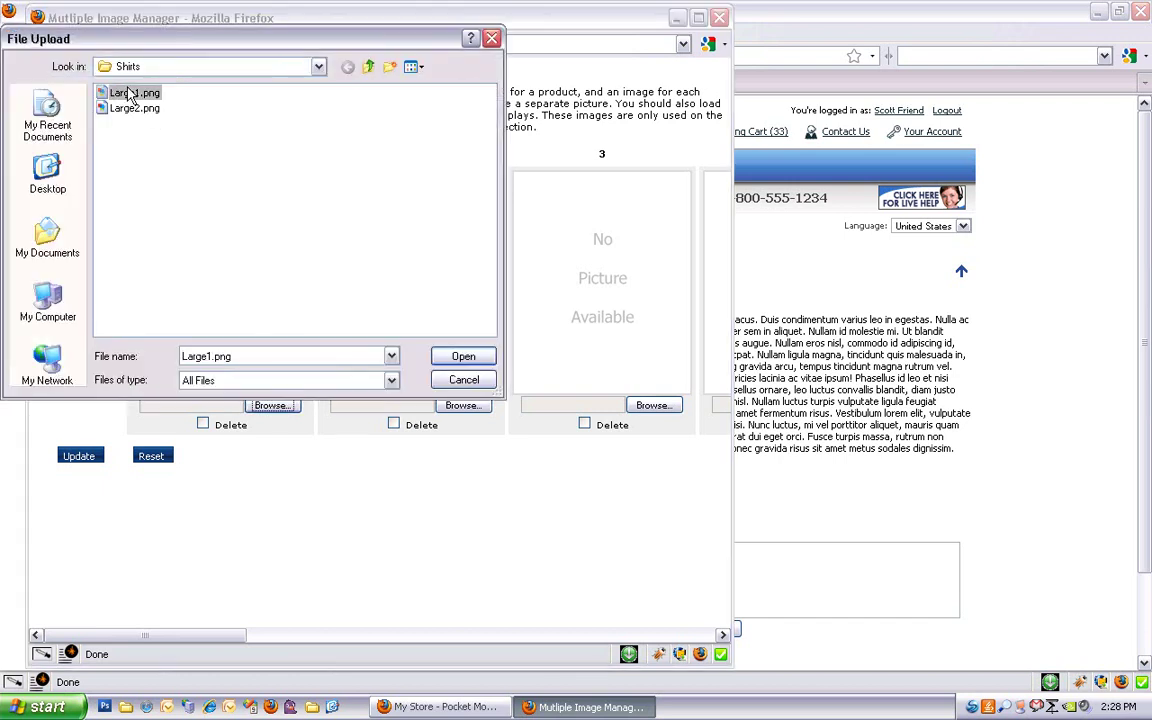
left_click(463, 357)
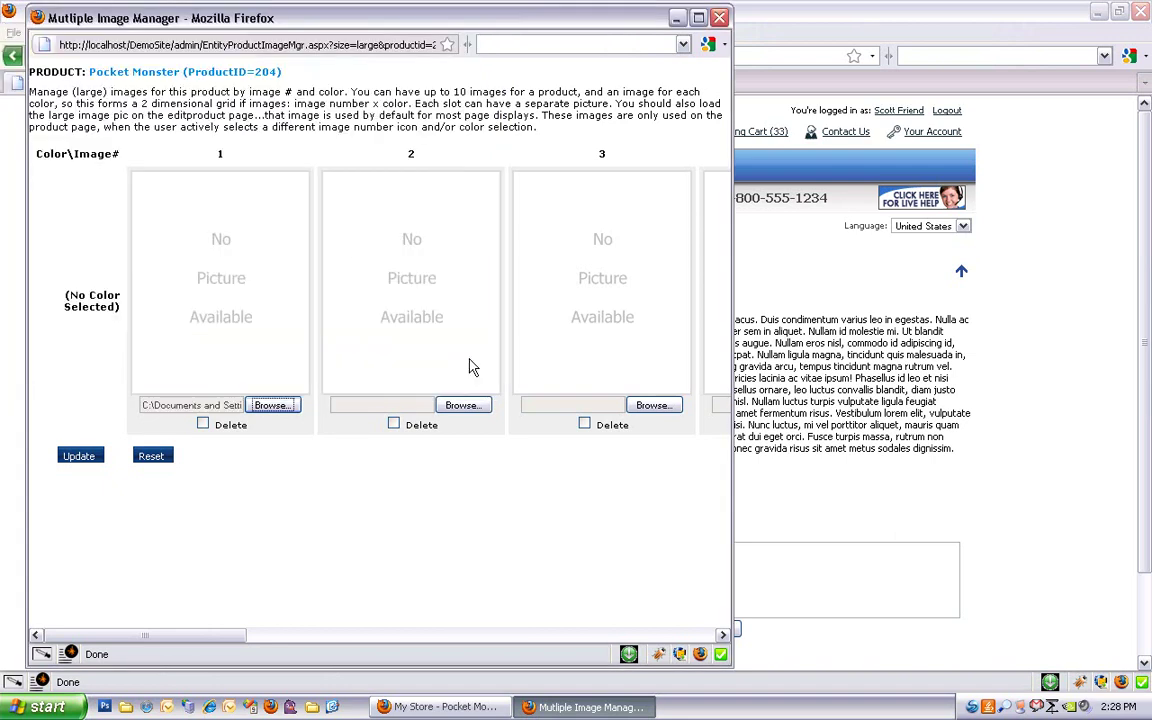
left_click(463, 405)
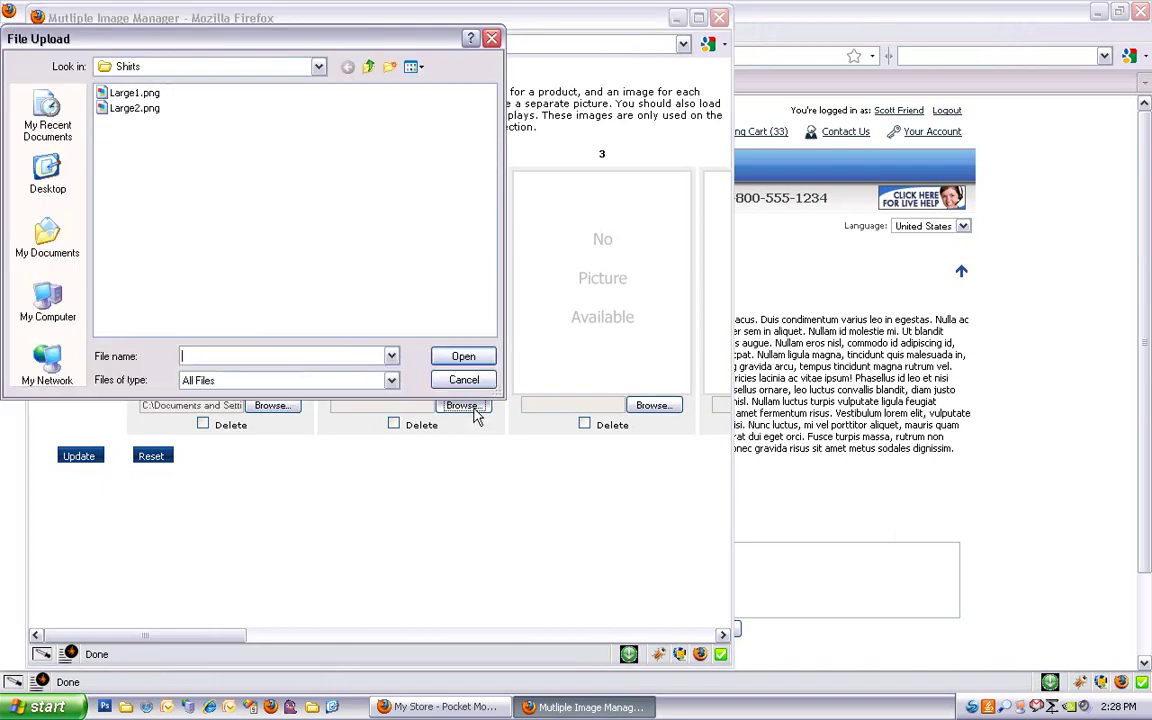
left_click(140, 108)
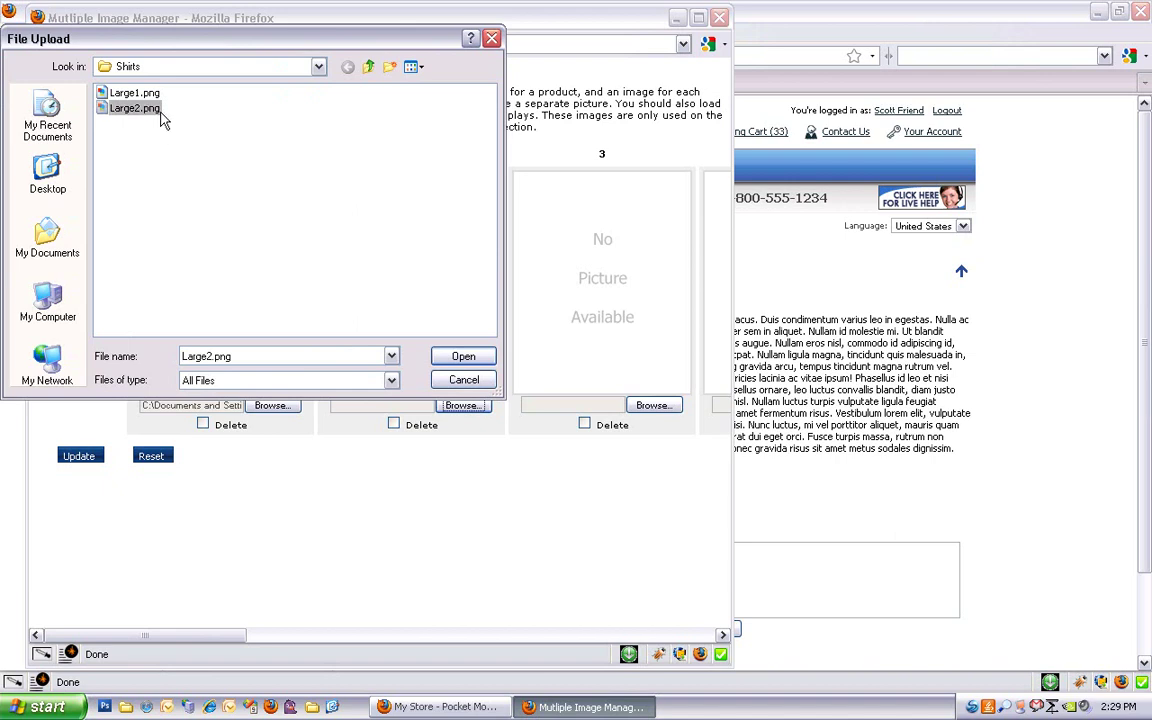
left_click(463, 357)
left_click(78, 456)
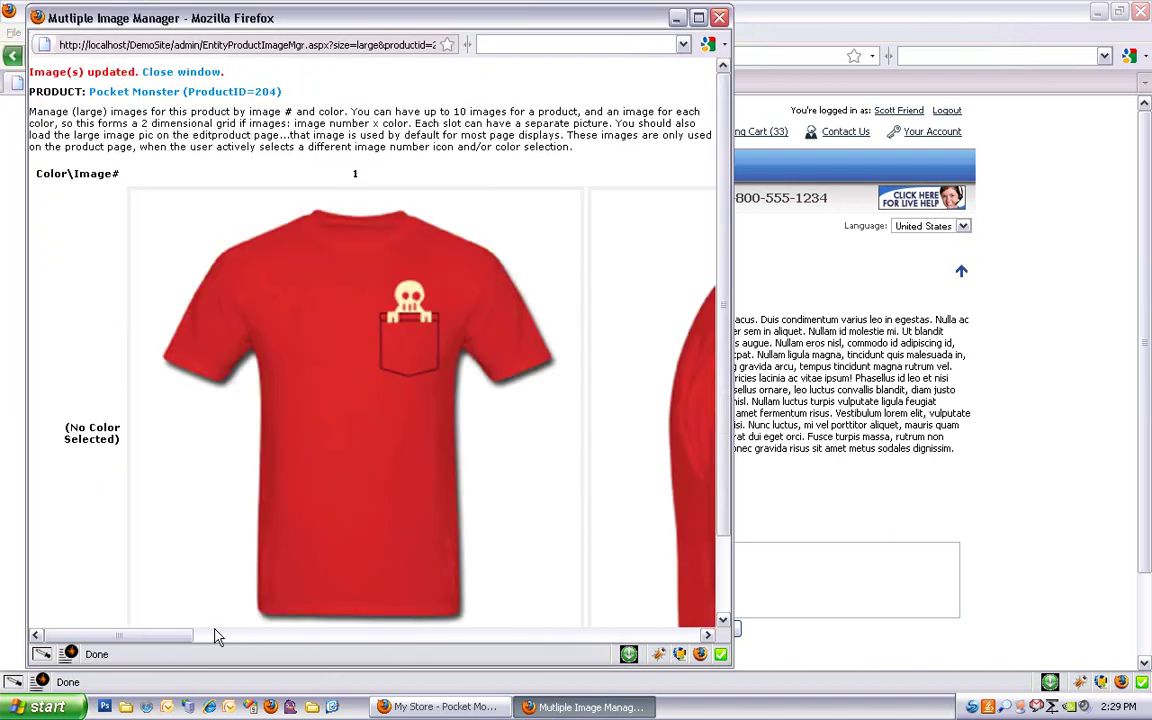
left_click_drag(184, 643, 228, 654)
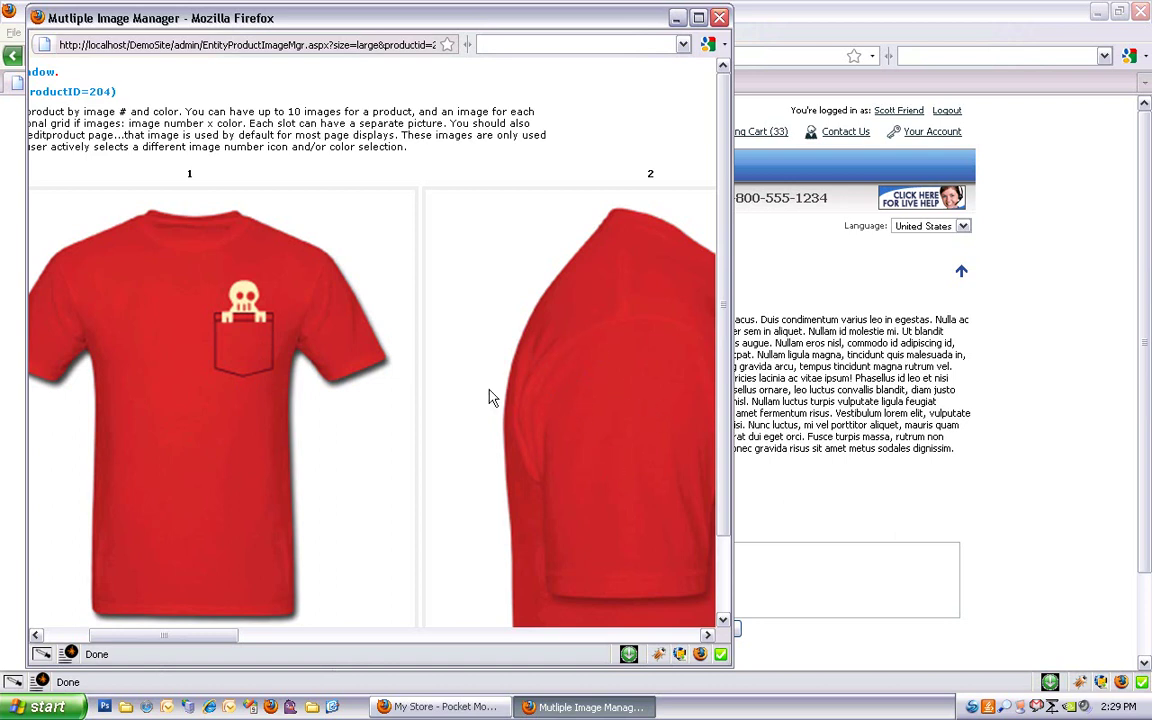
Step: Close the image manager and save the Pocket Monster product changes with Update
left_click(720, 17)
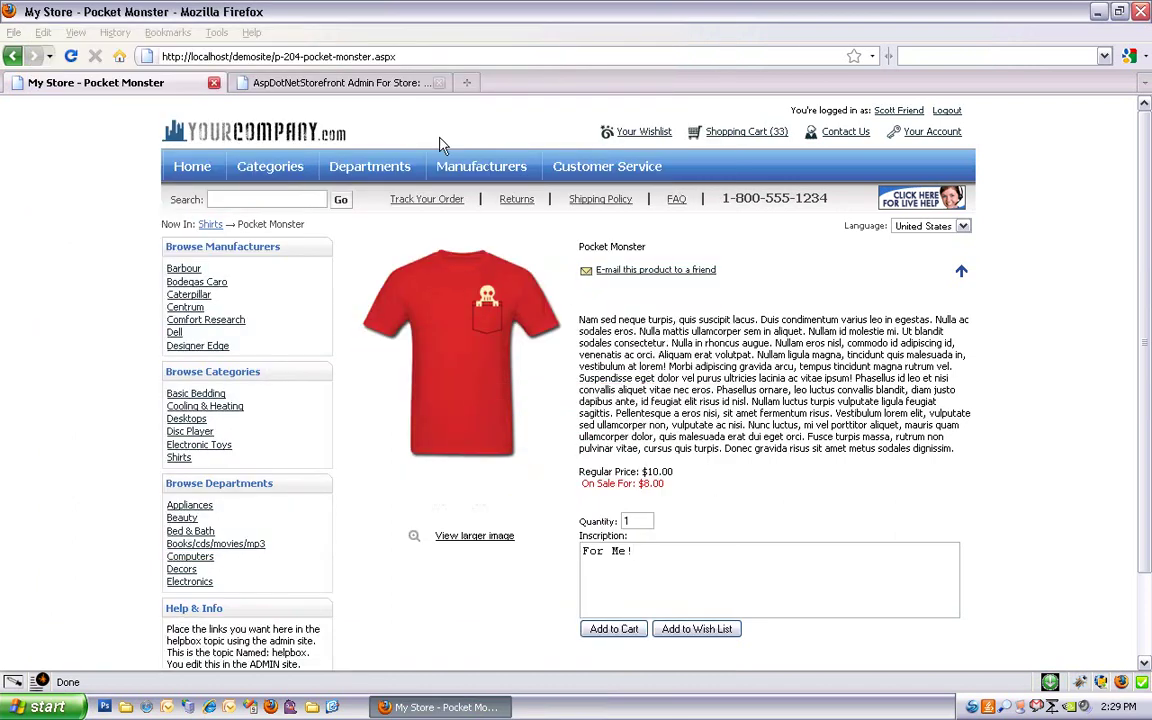
left_click(360, 80)
scroll(460, 475, "down", 6)
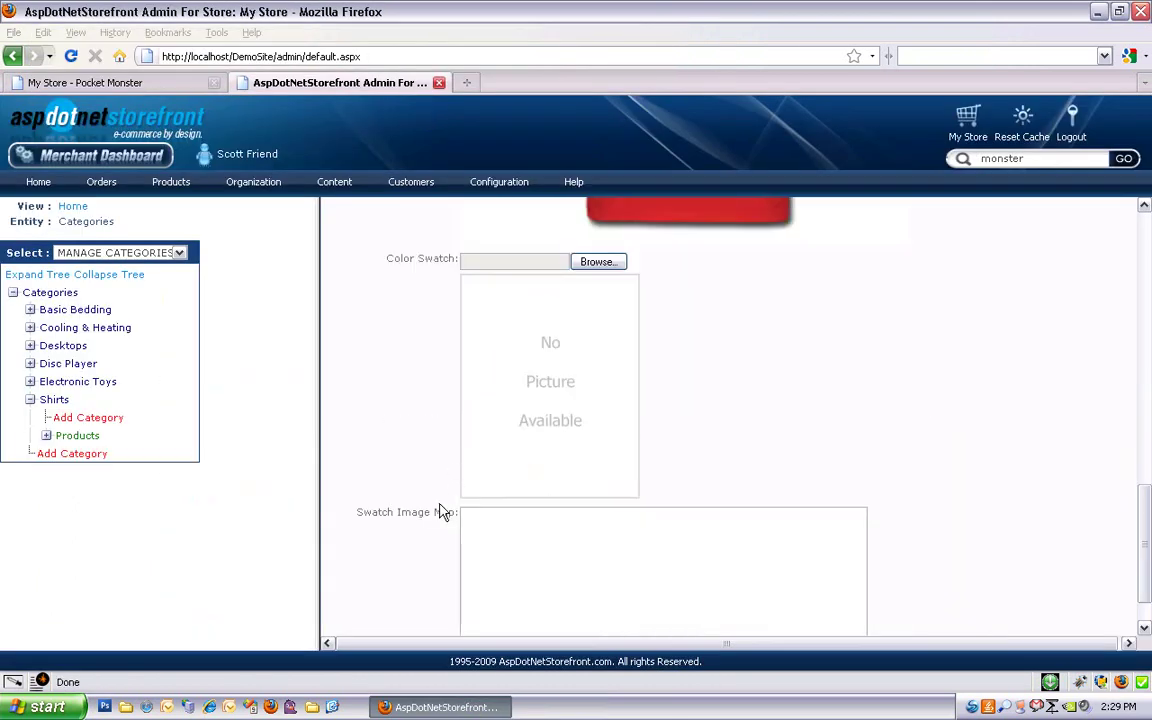
scroll(437, 513, "down", 2)
left_click(337, 607)
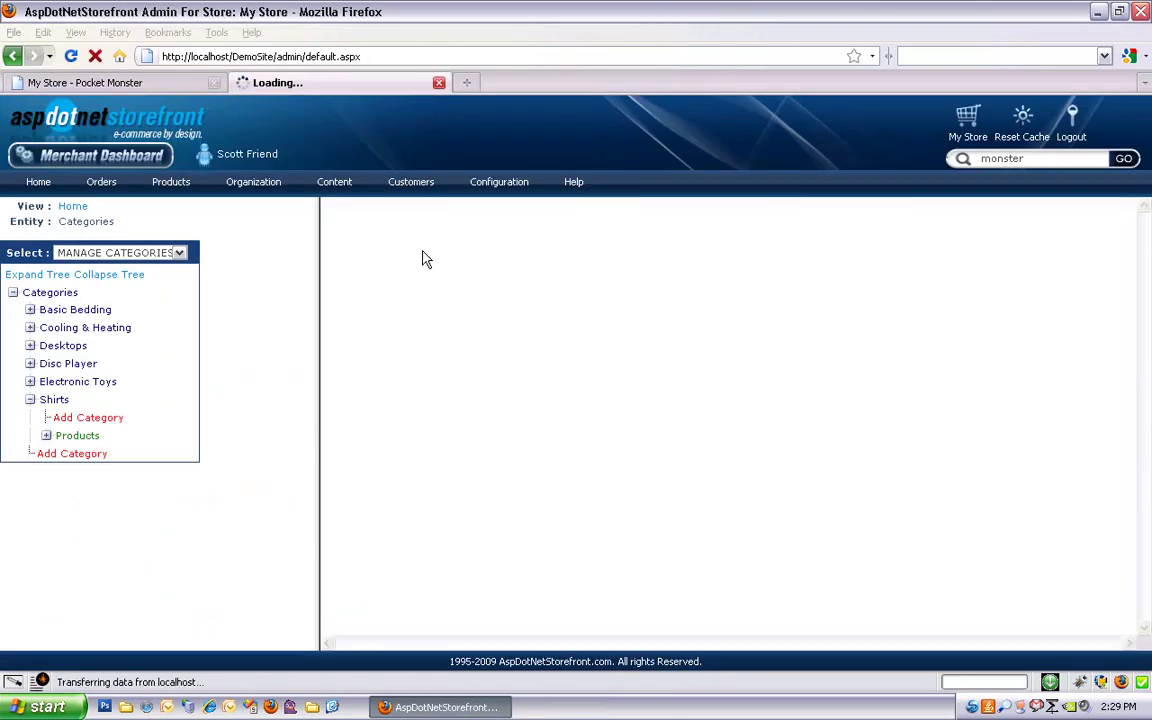
Step: On the storefront, switch to the sleeve thumbnail and view its larger image, then return to admin
left_click(165, 83)
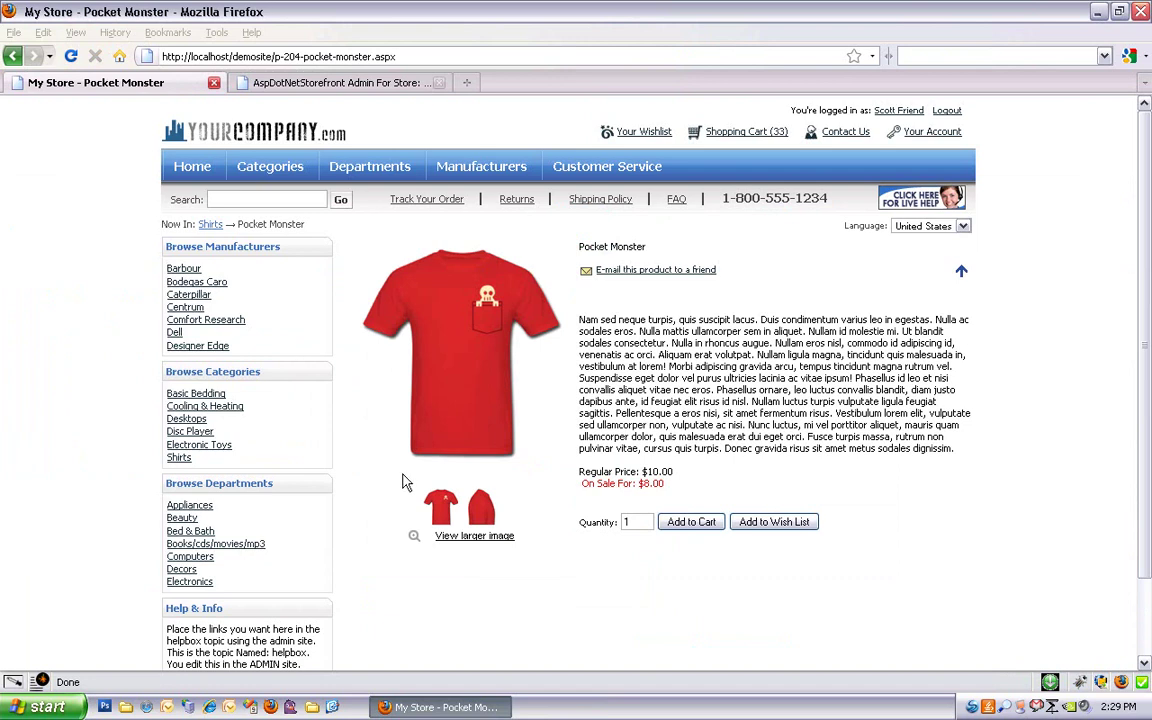
scroll(368, 432, "down", 2)
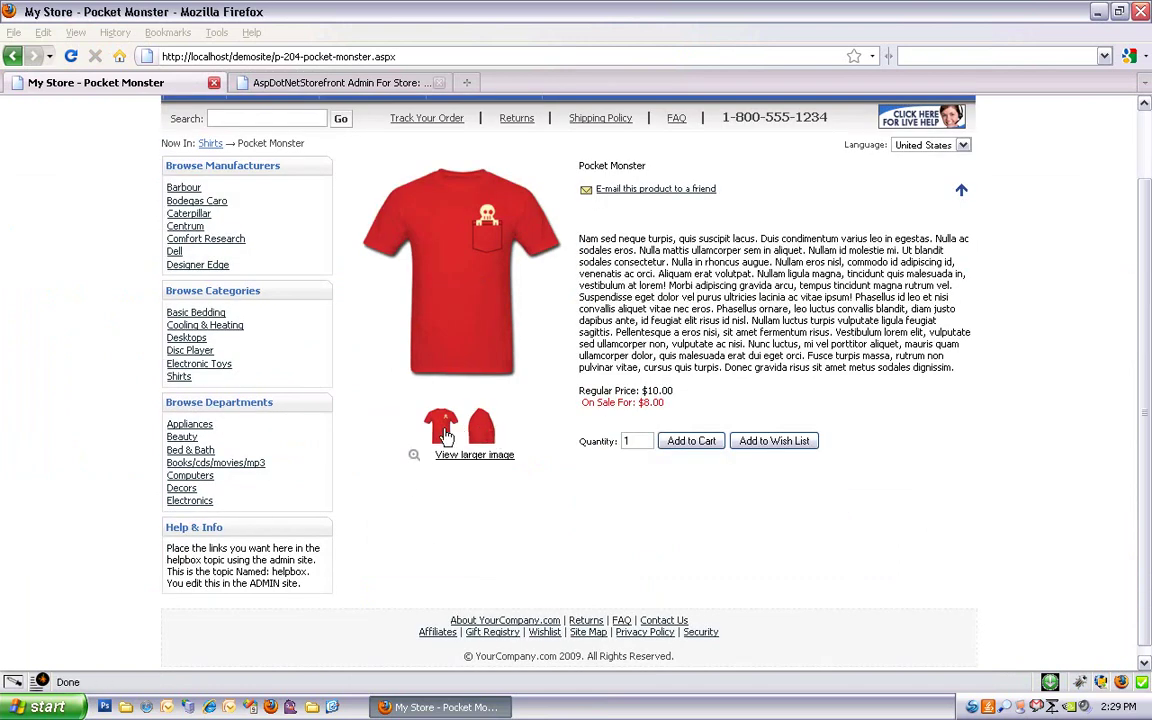
left_click(482, 436)
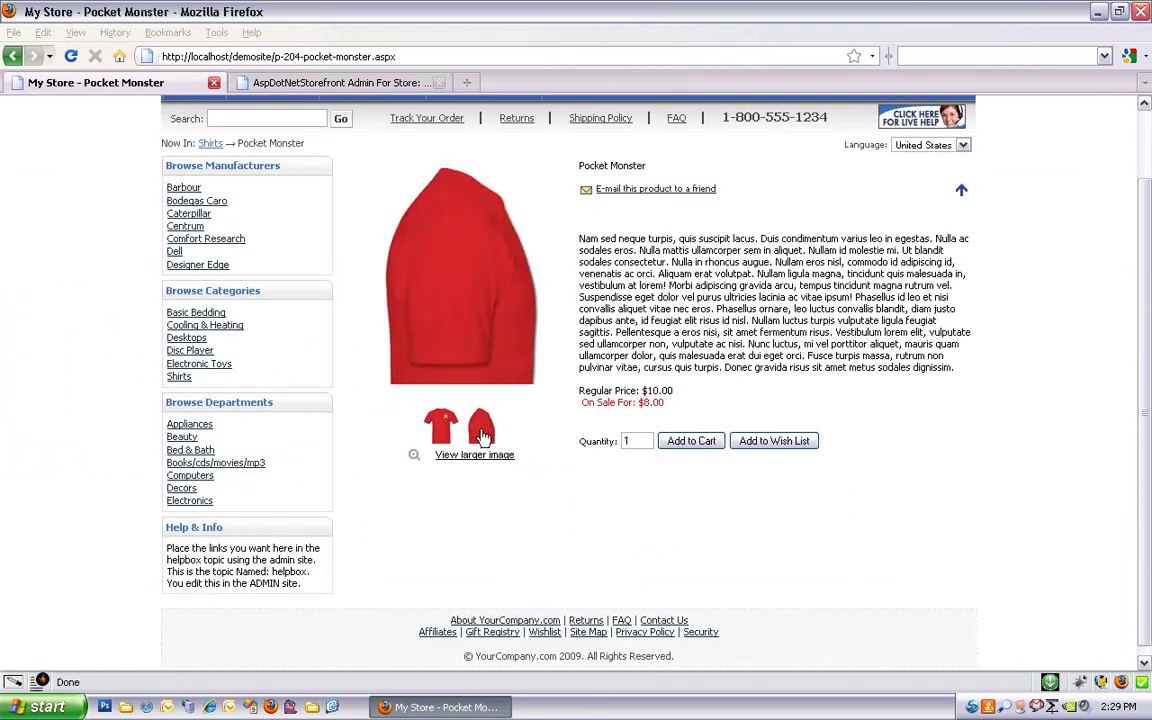
left_click(476, 311)
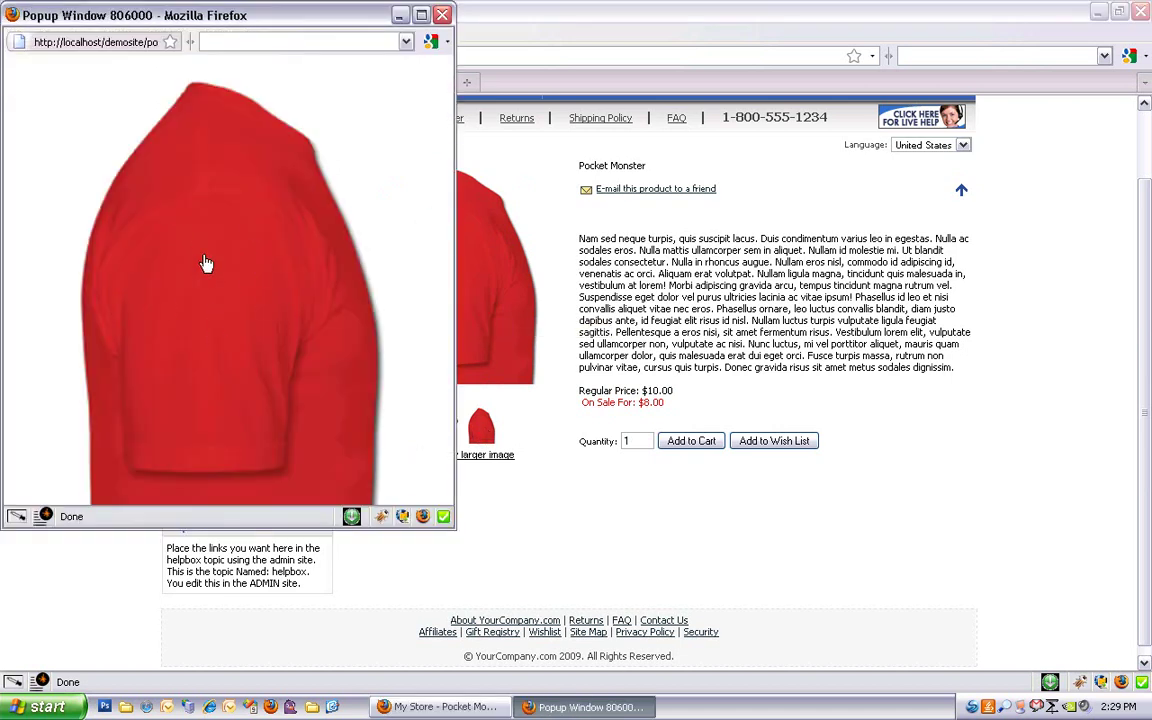
left_click(442, 14)
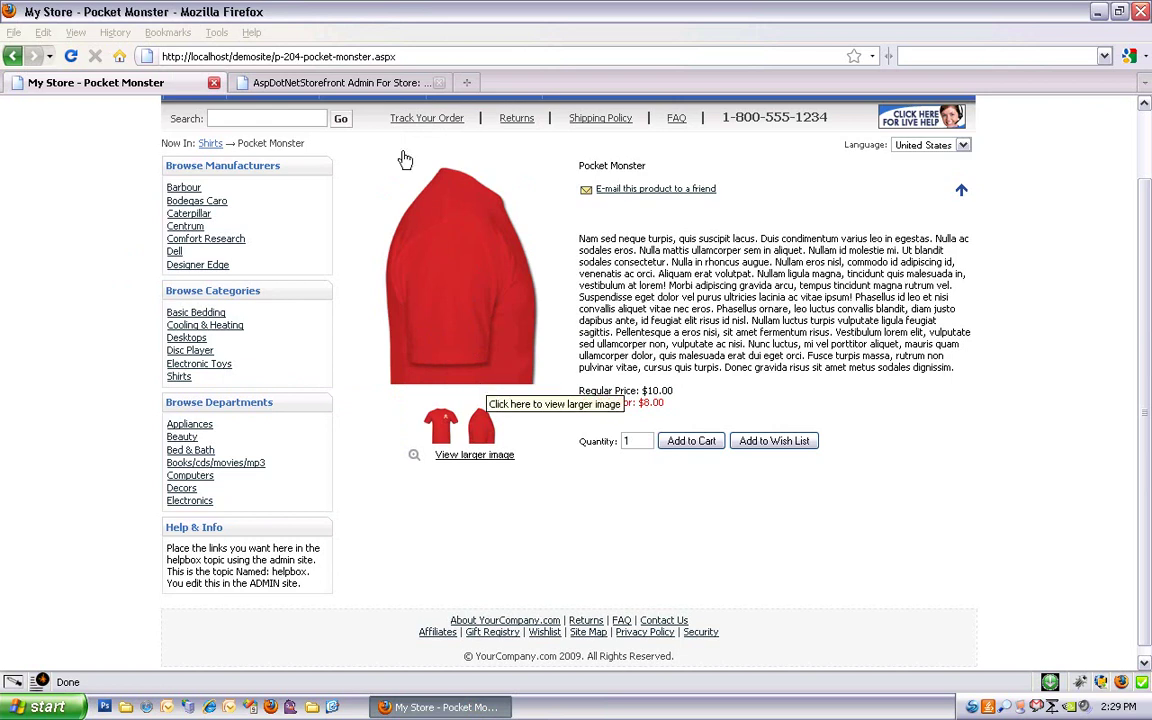
left_click(350, 82)
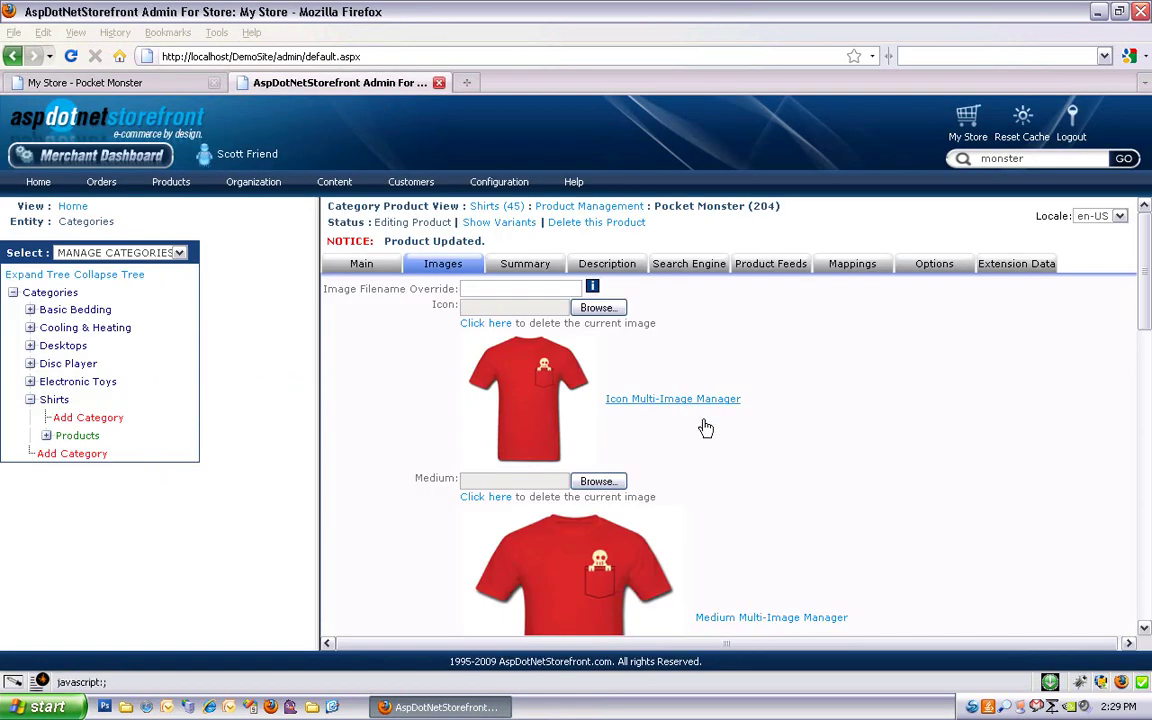
scroll(762, 476, "down", 5)
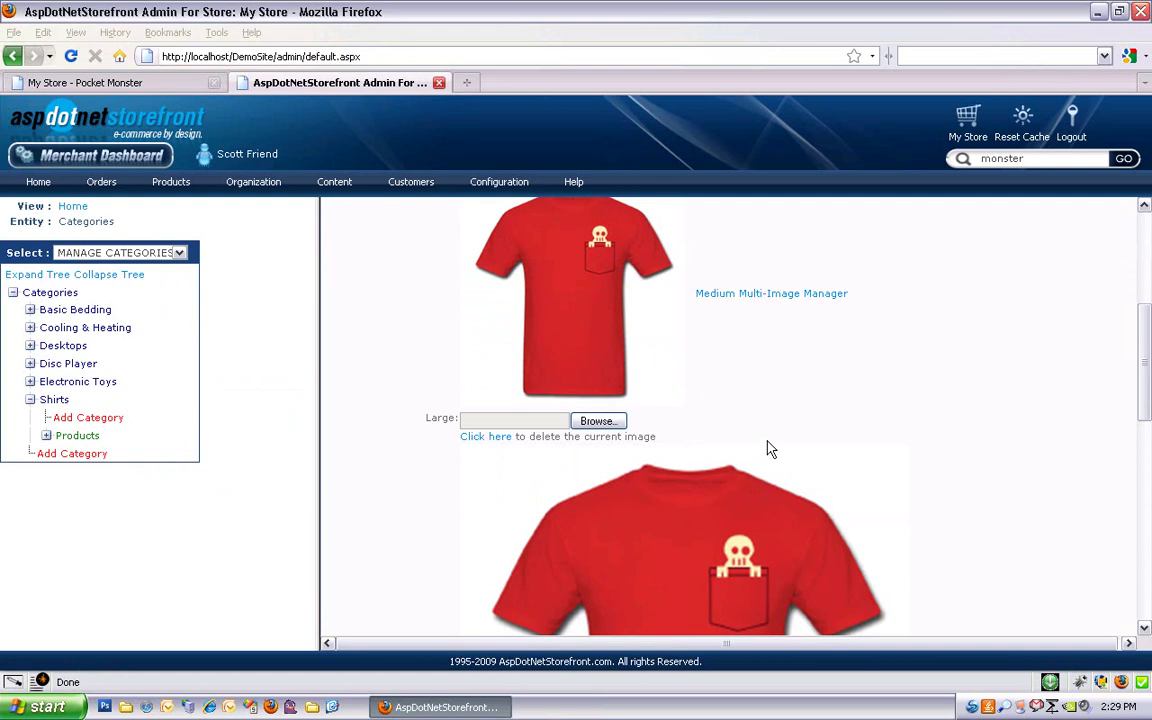
scroll(790, 436, "up", 1)
left_click(812, 378)
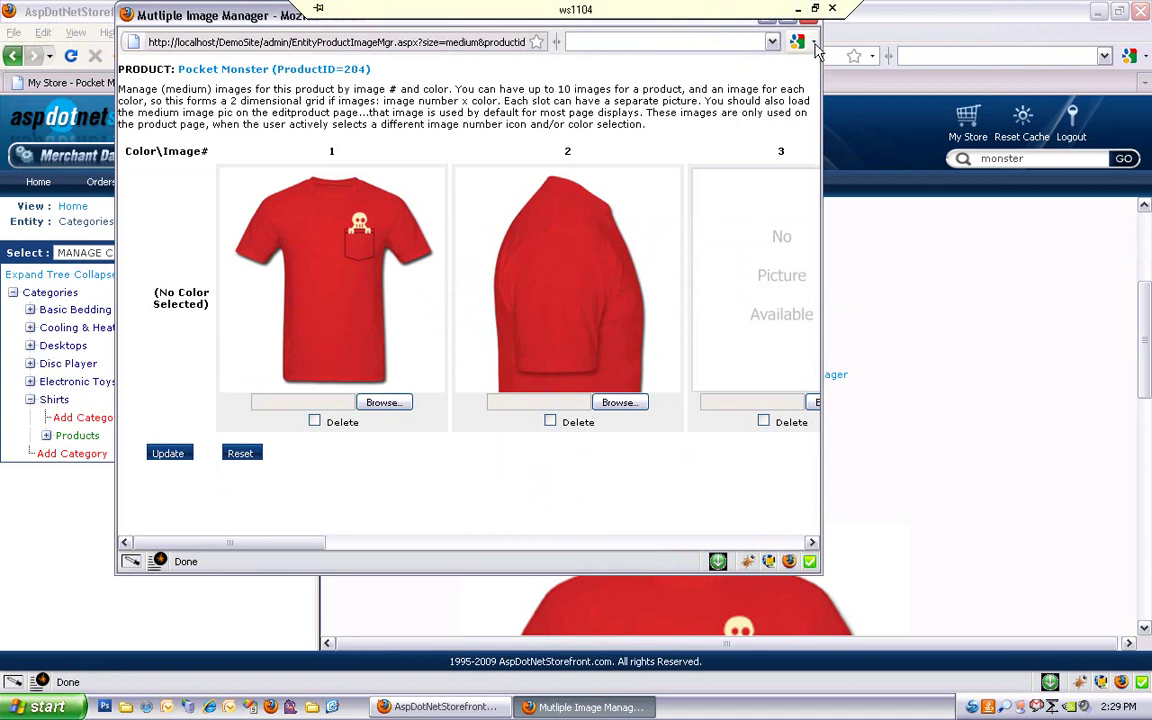
left_click(809, 16)
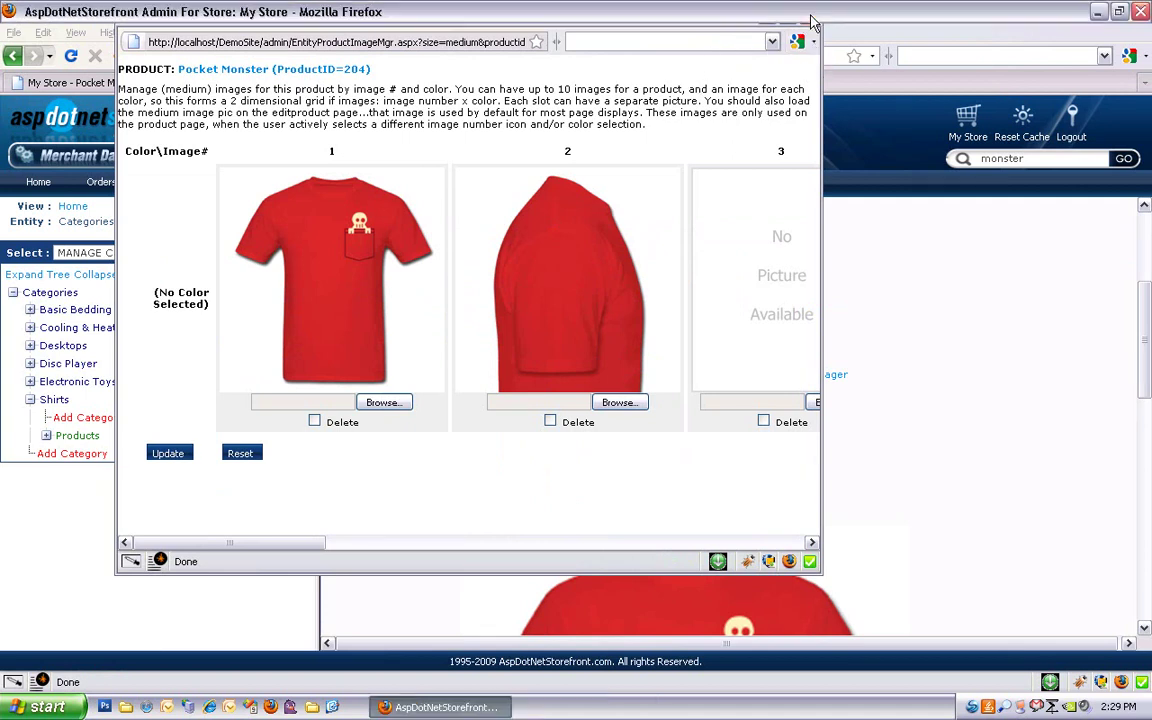
scroll(886, 352, "up", 2)
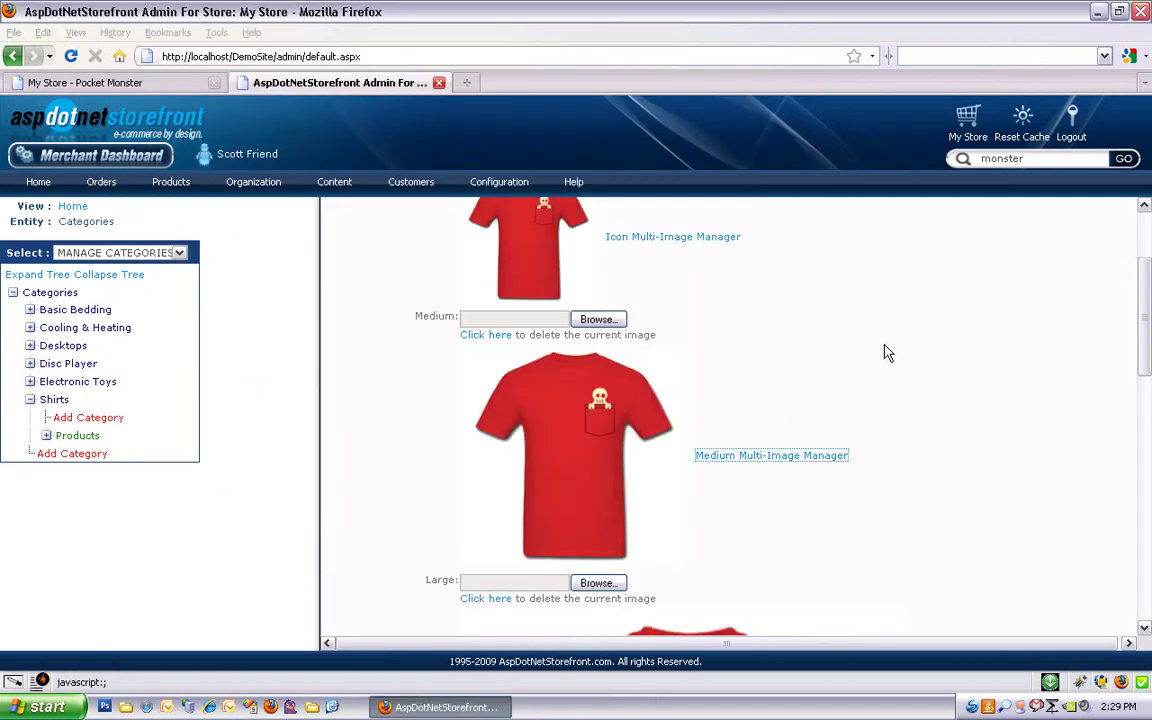
scroll(886, 352, "up", 3)
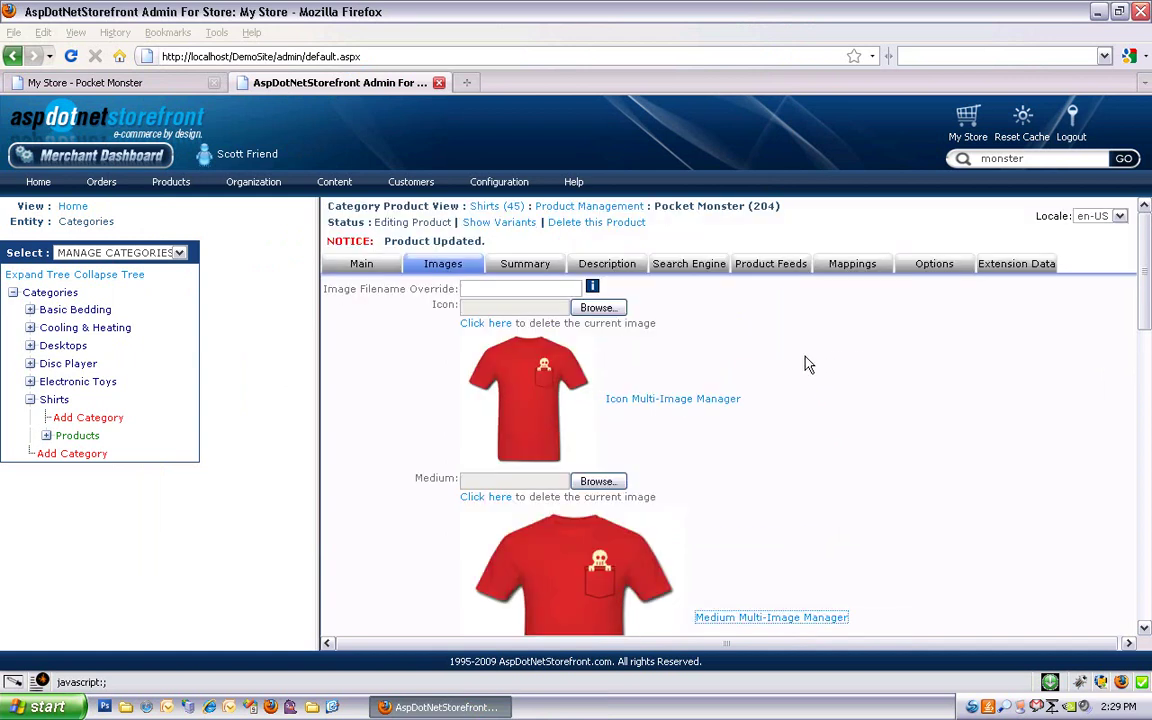
Step: Open Pocket Monster's Summary and put the caret in its empty summary editor
left_click(522, 268)
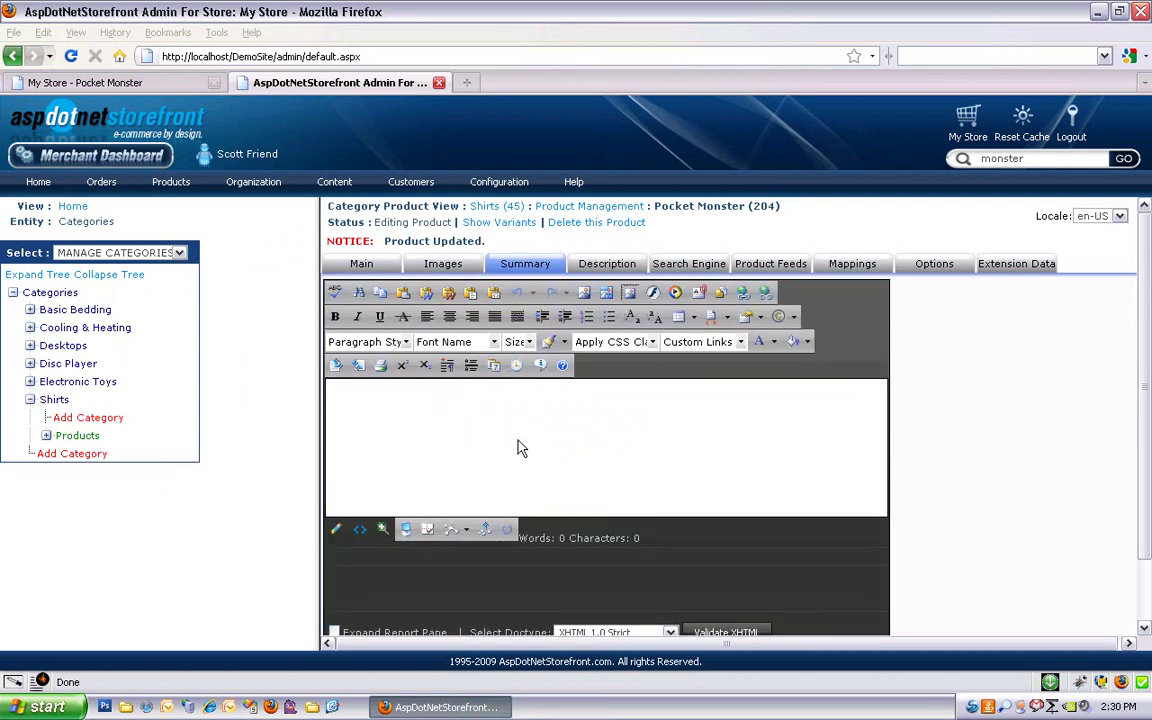
left_click(548, 450)
scroll(550, 452, "down", 2)
scroll(566, 400, "up", 2)
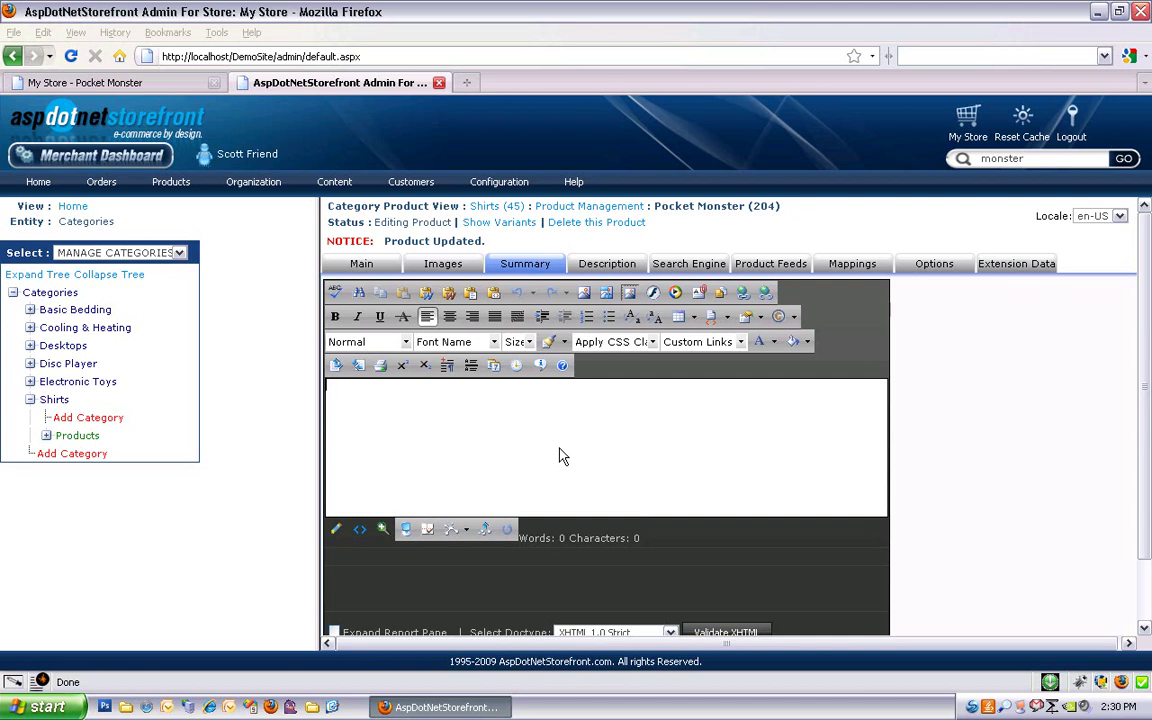
left_click(541, 444)
Step: Compare the admin Description with the storefront's placeholder paragraph, then toggle HTML view and back to design view
left_click(617, 266)
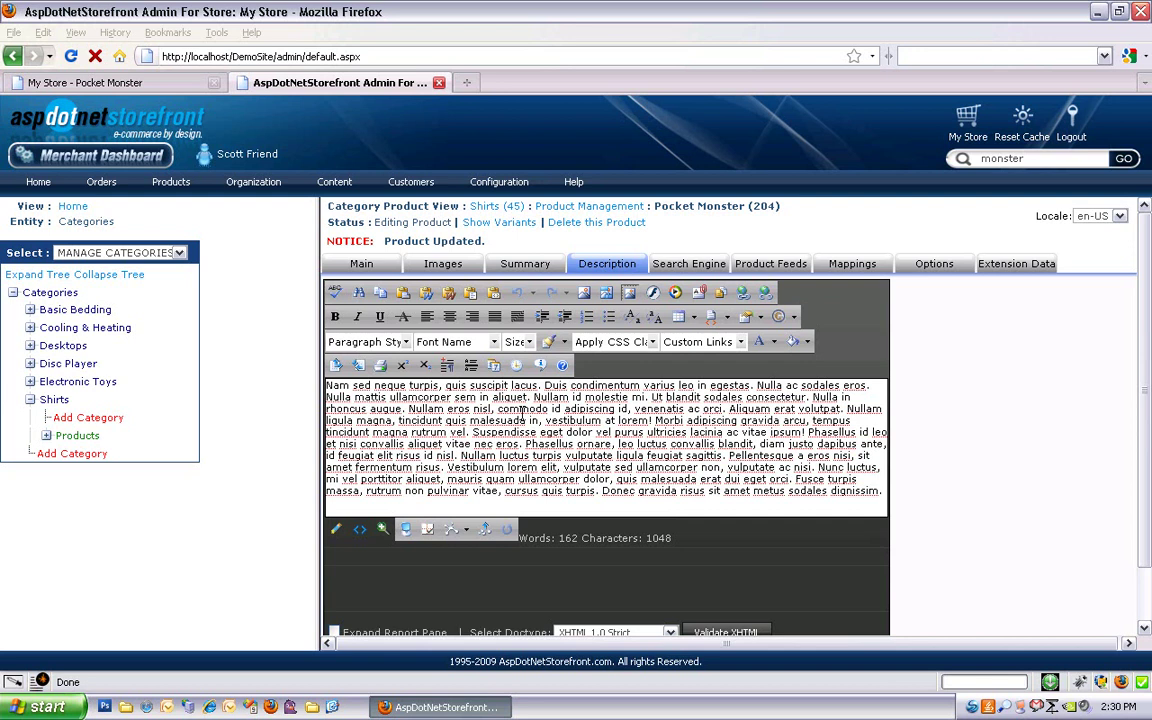
left_click(150, 82)
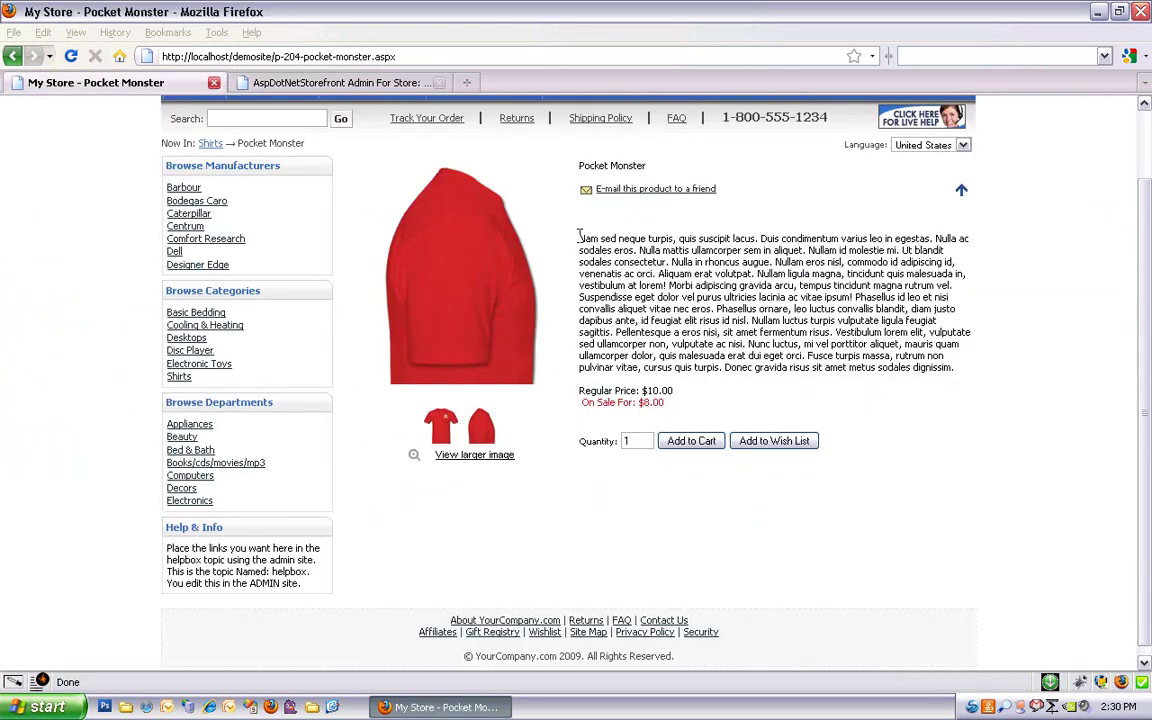
left_click_drag(579, 238, 976, 378)
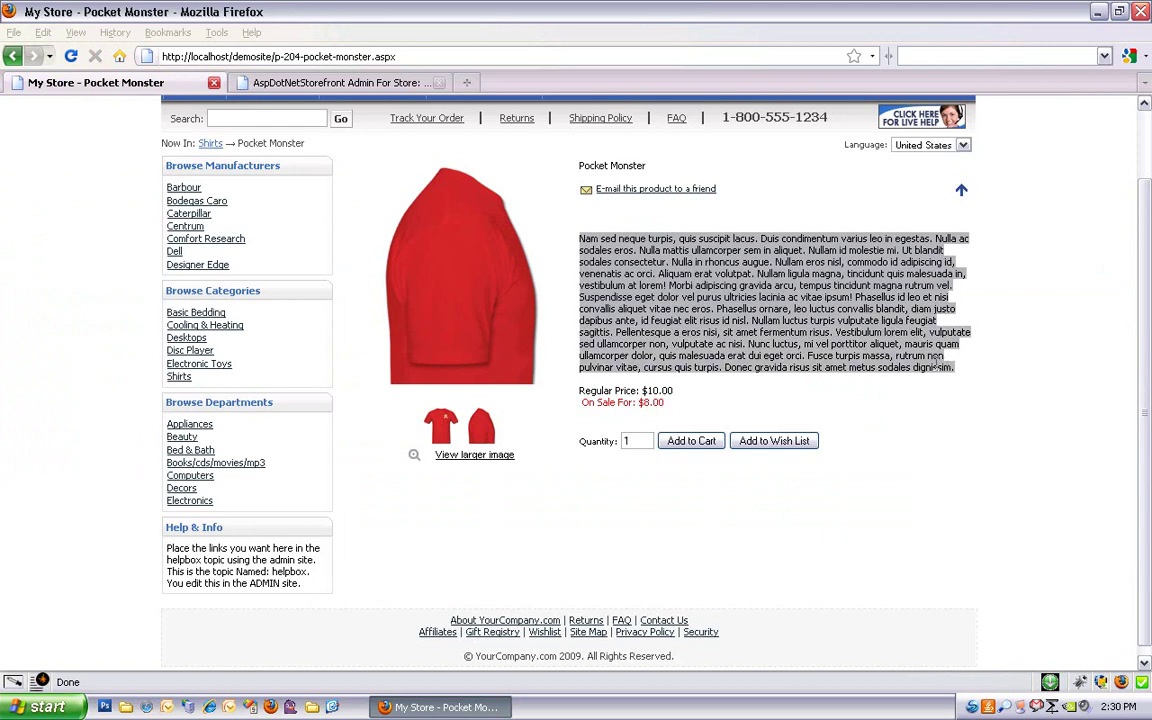
left_click(346, 84)
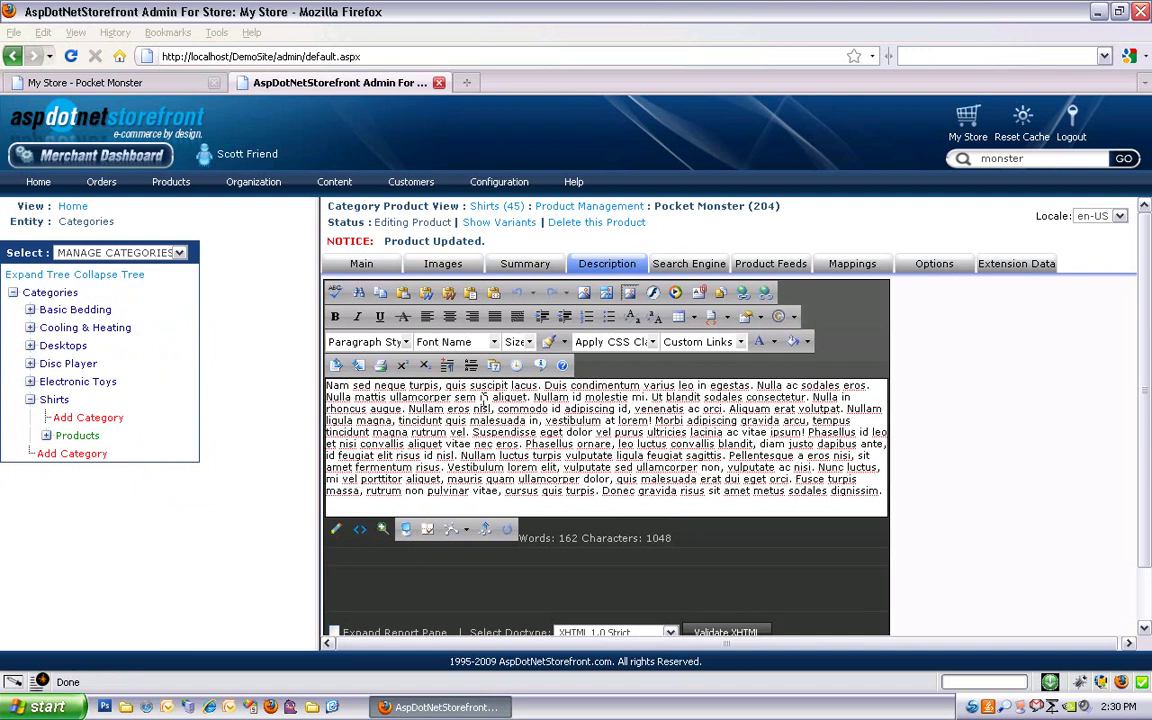
left_click(357, 530)
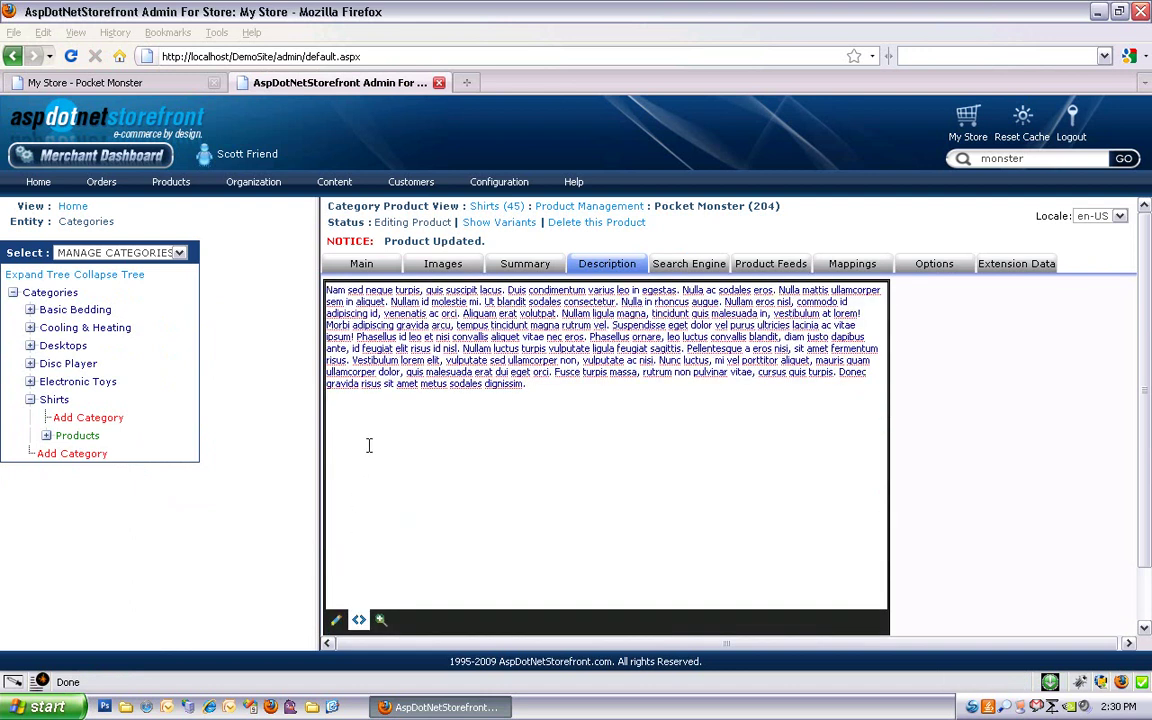
left_click(335, 619)
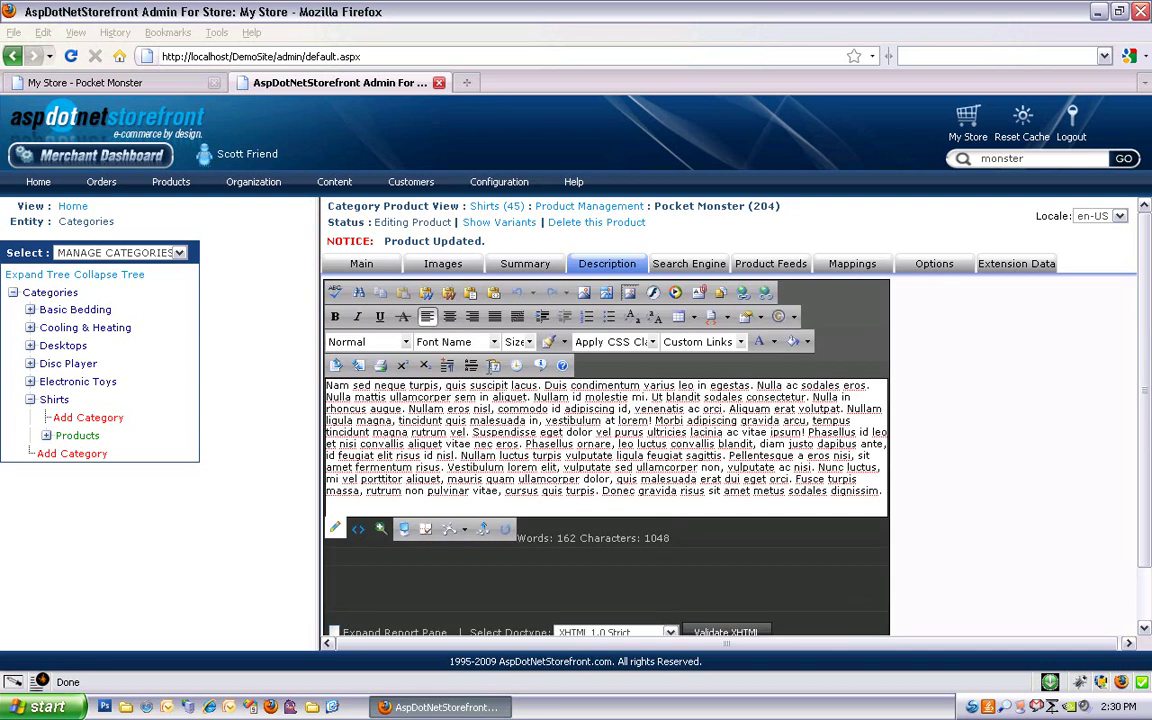